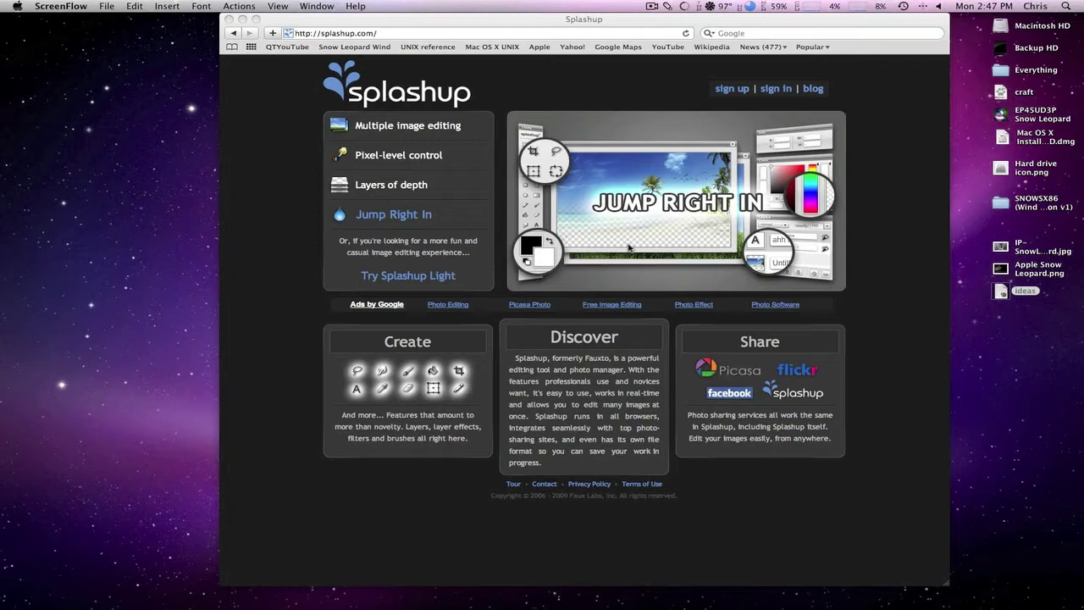
Bring Safari with the splashup.com homepage to the front
click(539, 80)
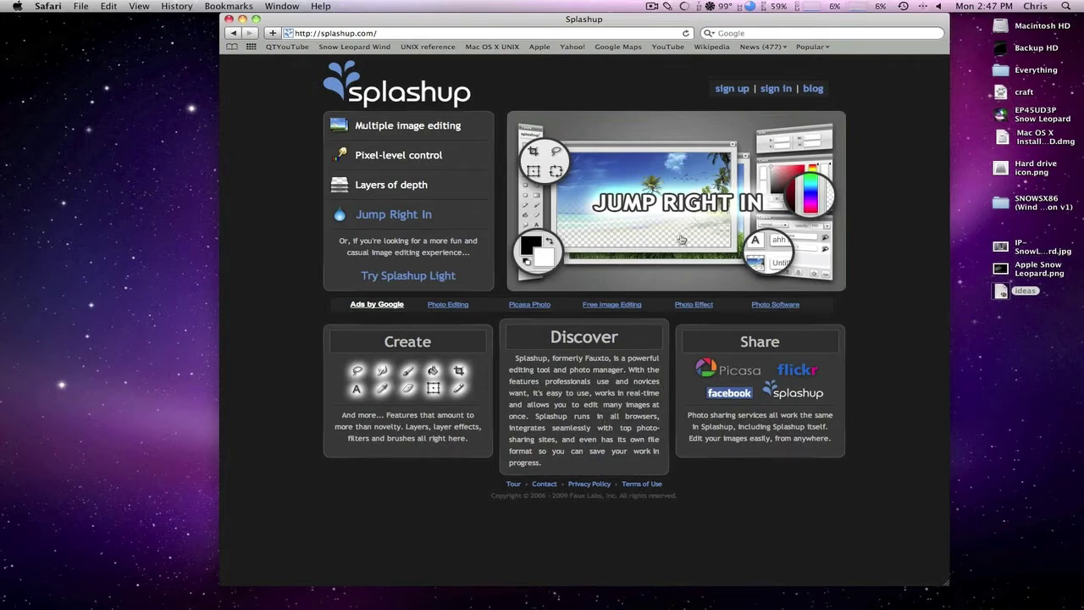
Launch the Splashup editor in a new window, nudge it down-right, and try the colour field
click(663, 206)
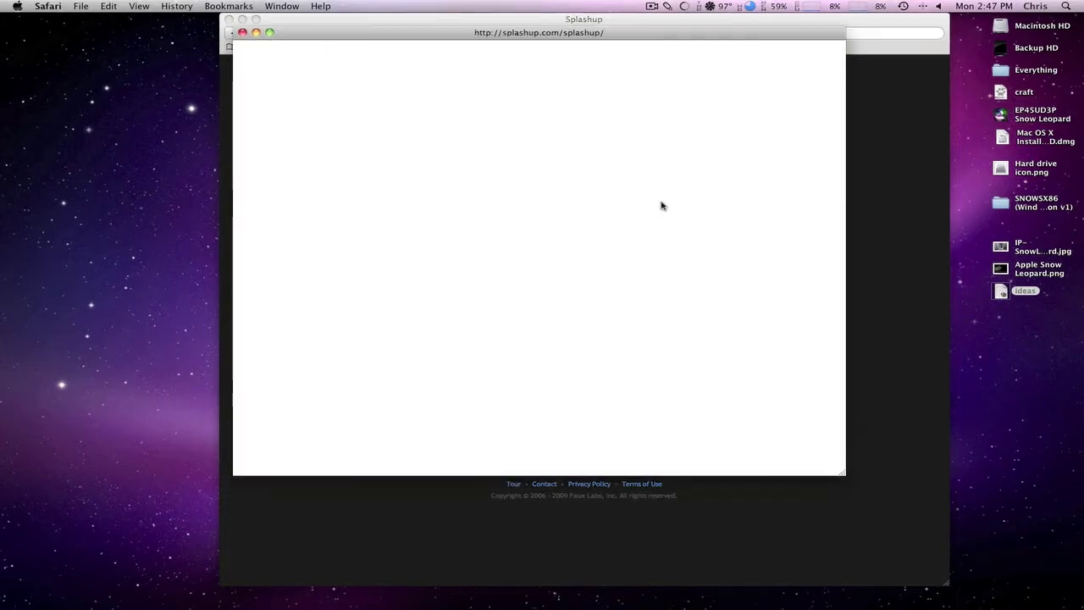
drag(618, 38, 650, 67)
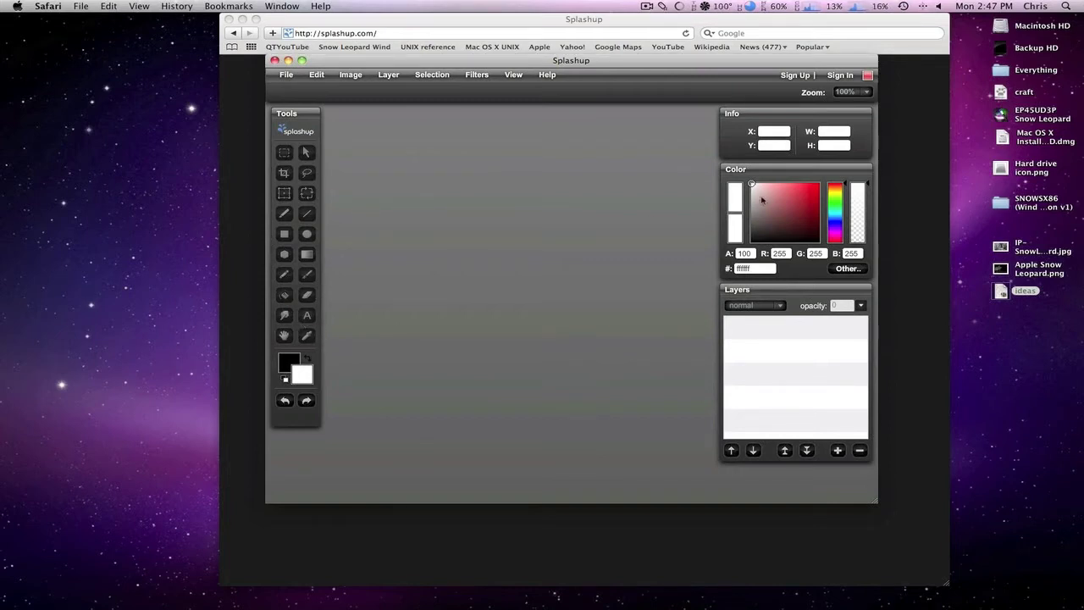
drag(761, 194, 687, 176)
click(287, 80)
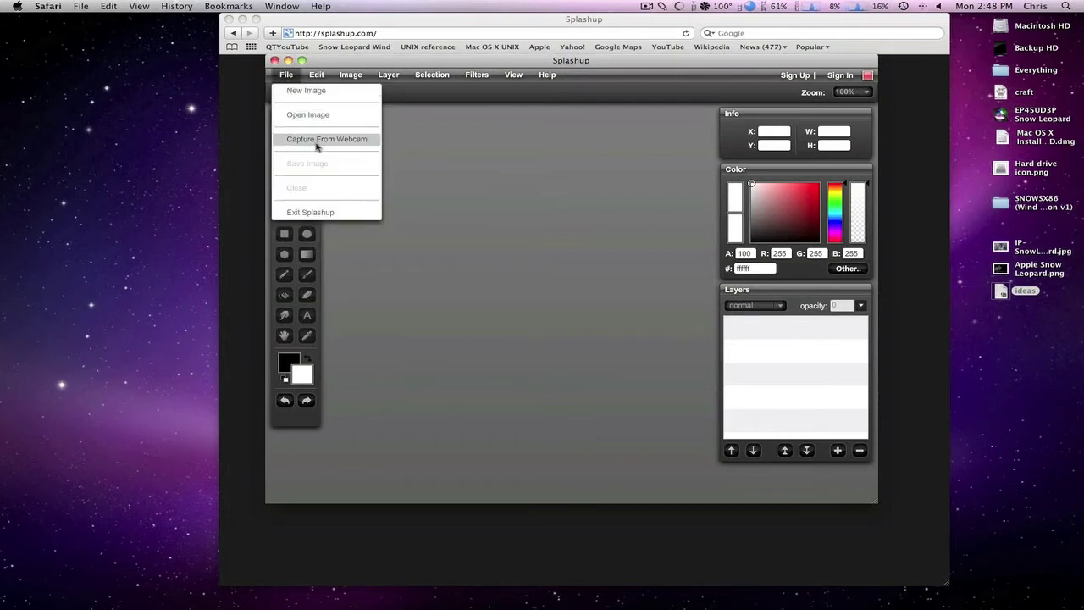
mouse_move(319, 81)
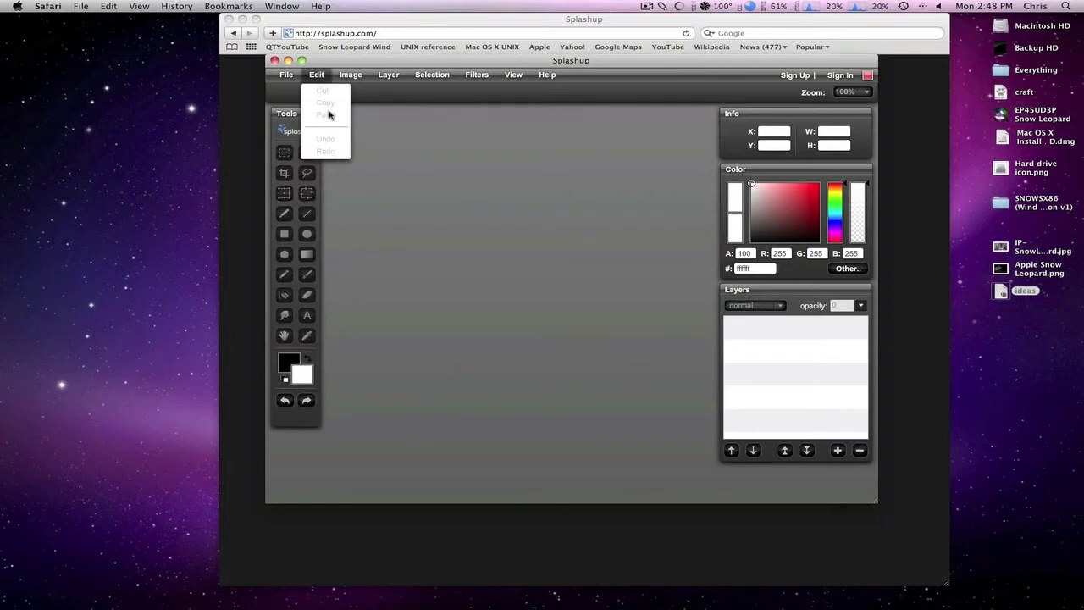
mouse_move(357, 83)
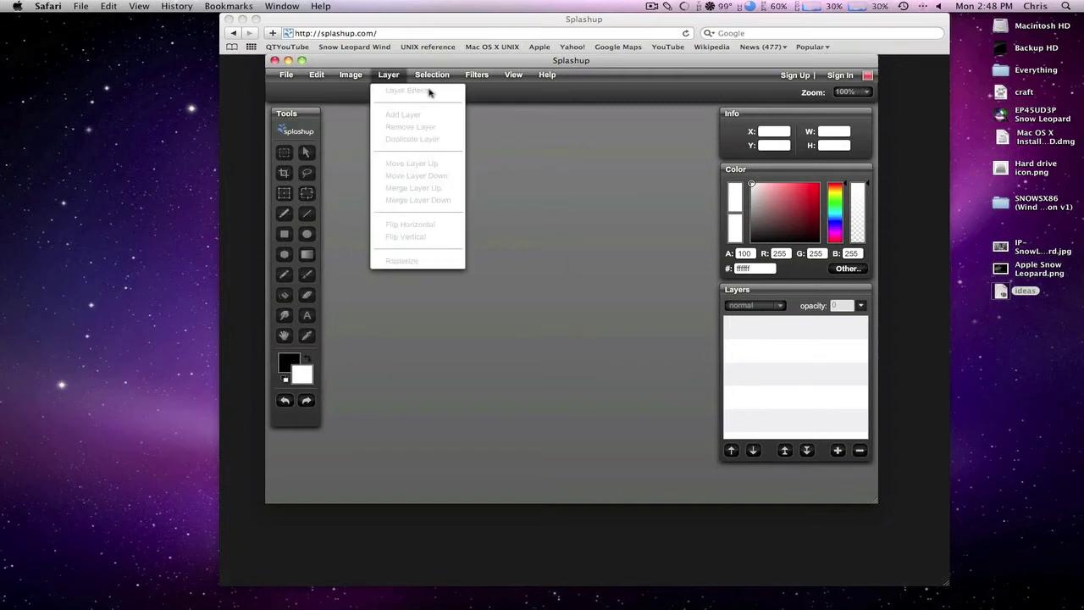
mouse_move(390, 76)
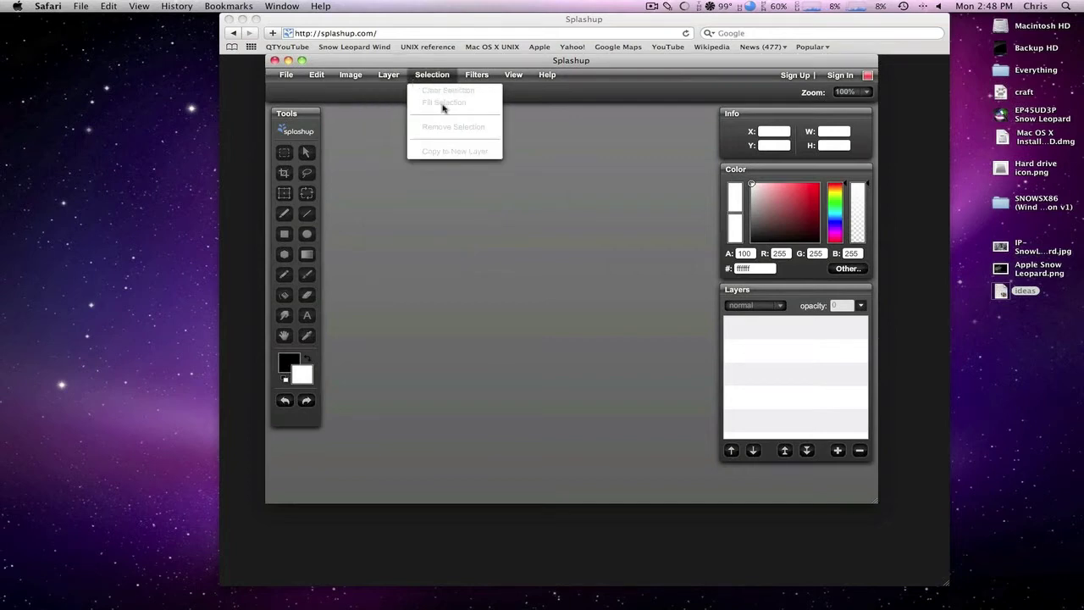
mouse_move(466, 78)
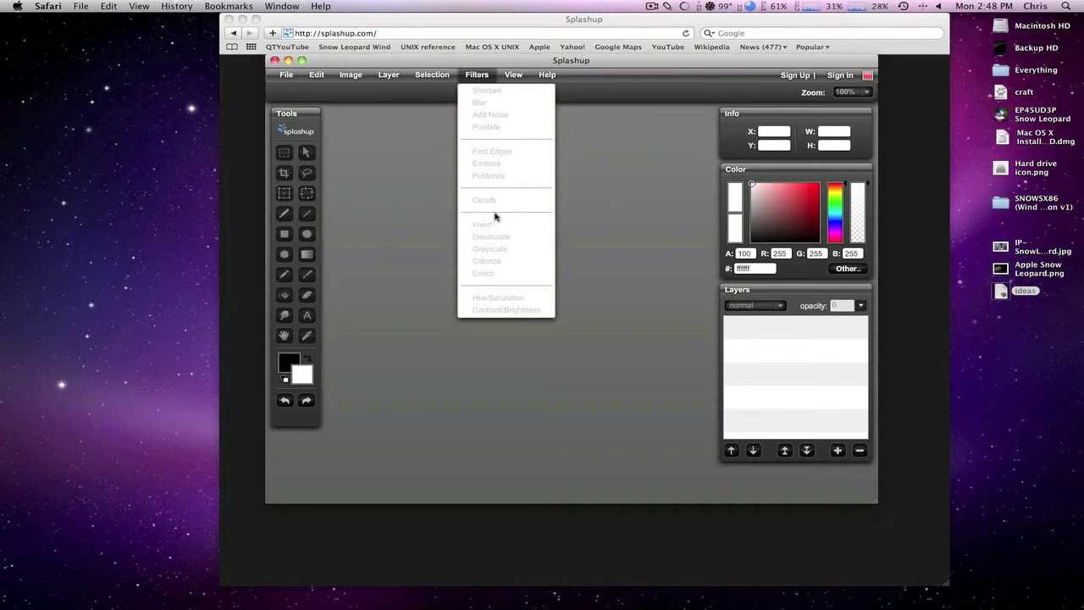
mouse_move(513, 81)
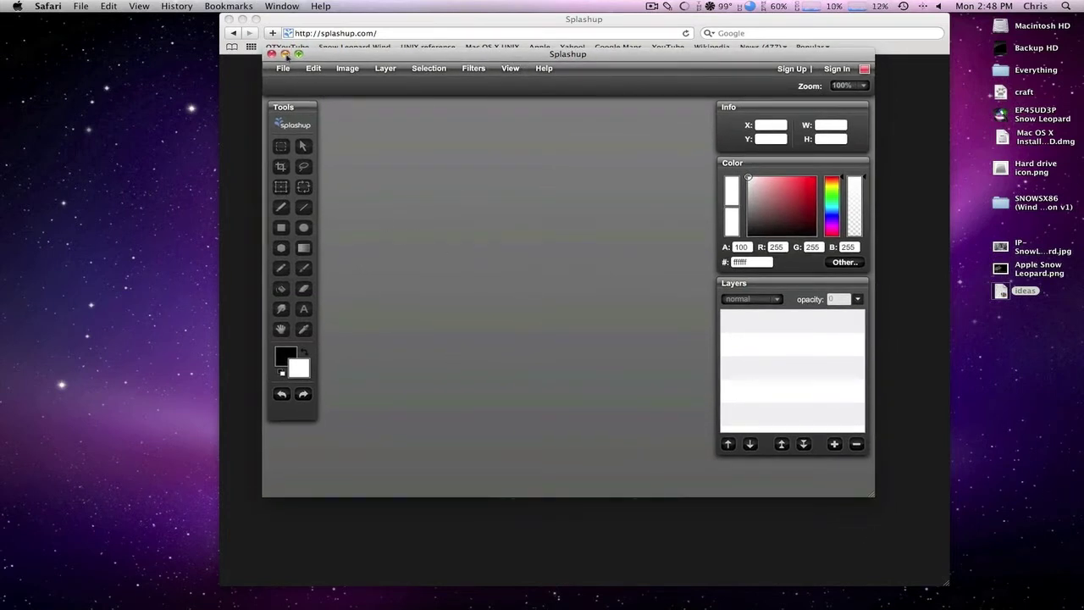
Create a new 320×240 image, Untitled - 1, with the default settings
click(280, 73)
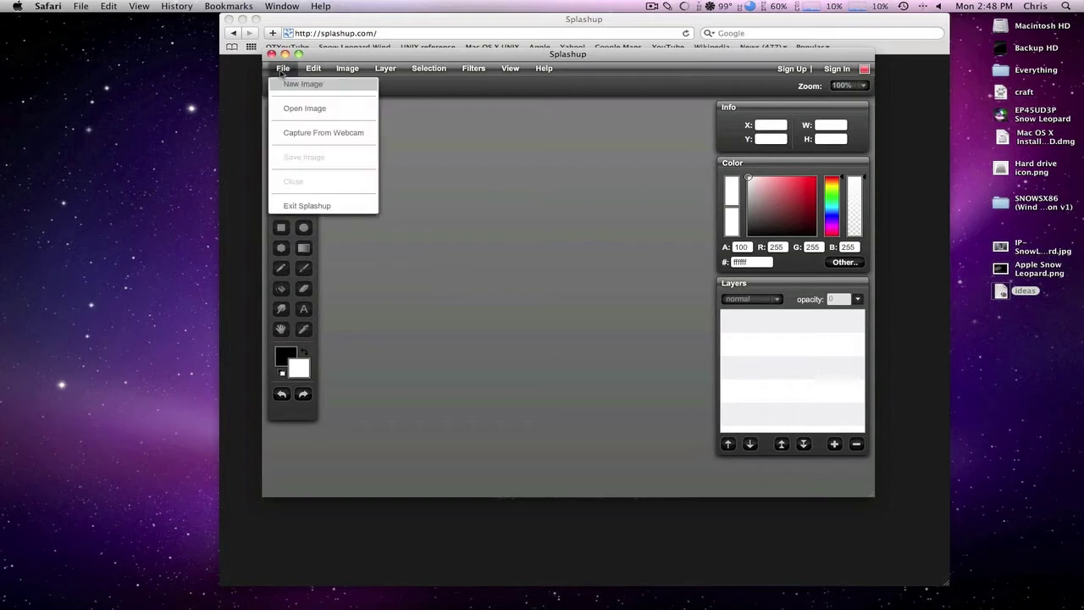
click(289, 86)
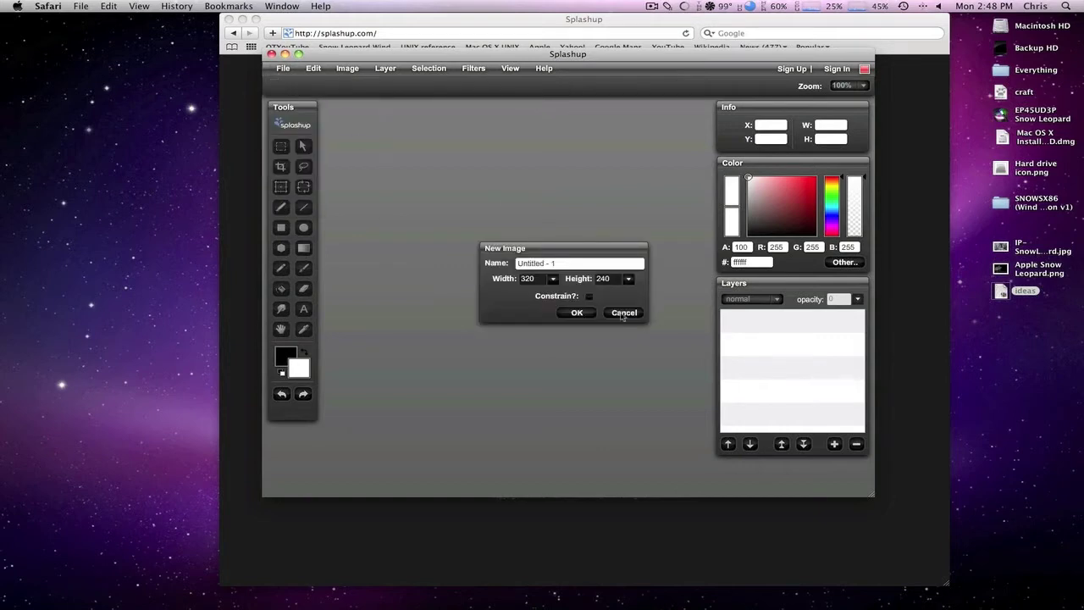
click(577, 312)
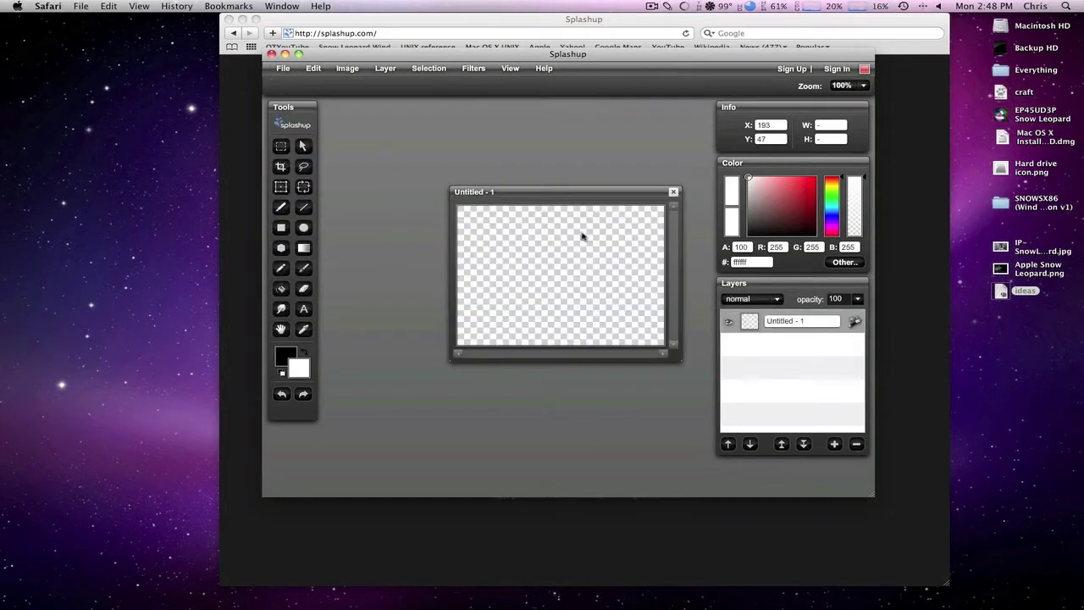
Move the Untitled - 1 window up-left and enlarge it taller and wider
drag(561, 192, 519, 155)
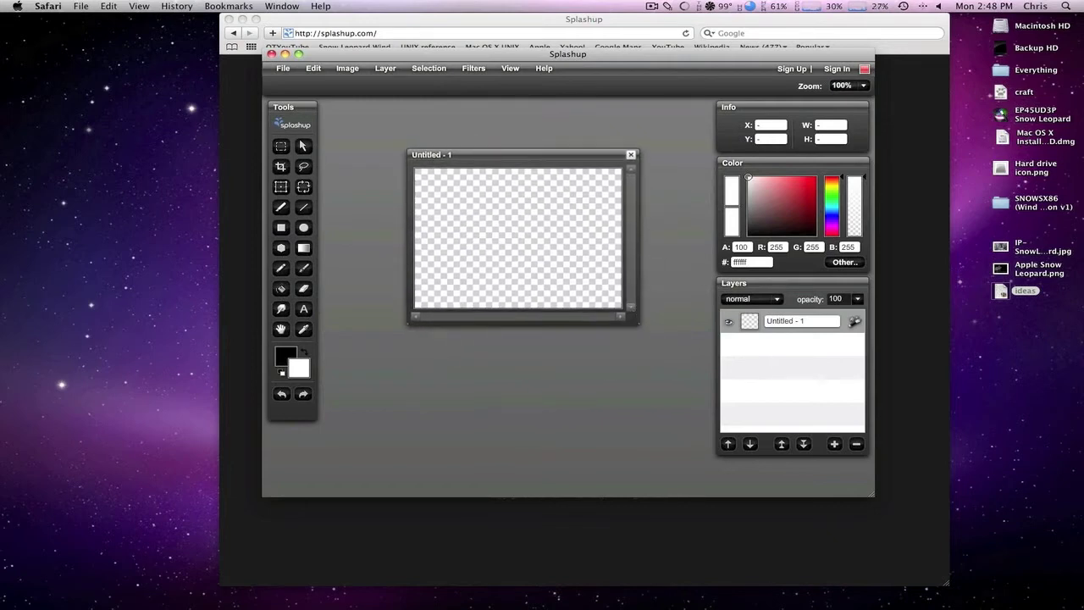
drag(636, 322, 637, 360)
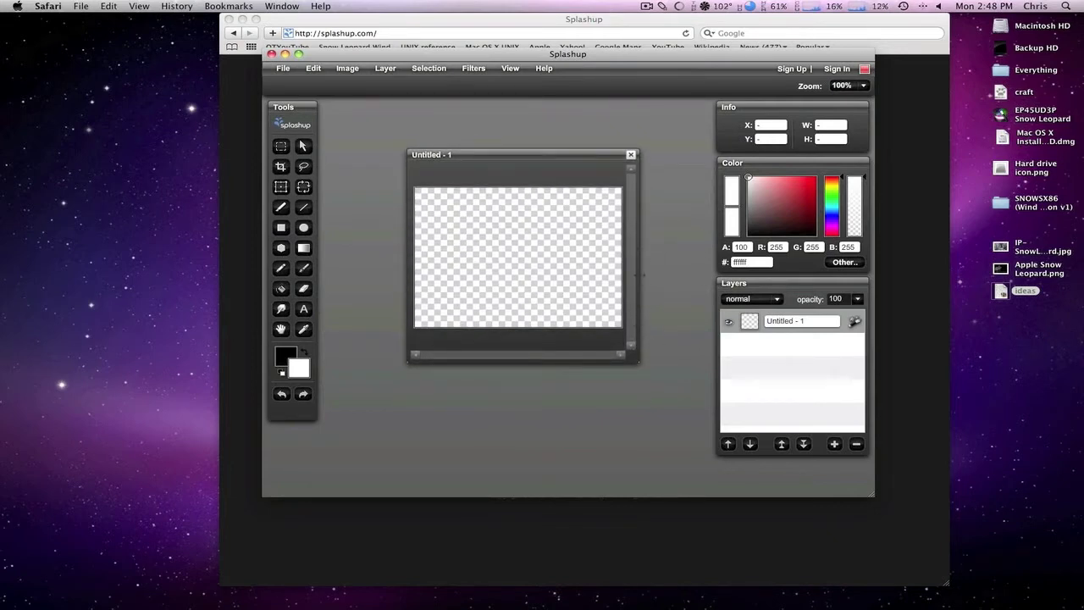
drag(641, 278, 707, 278)
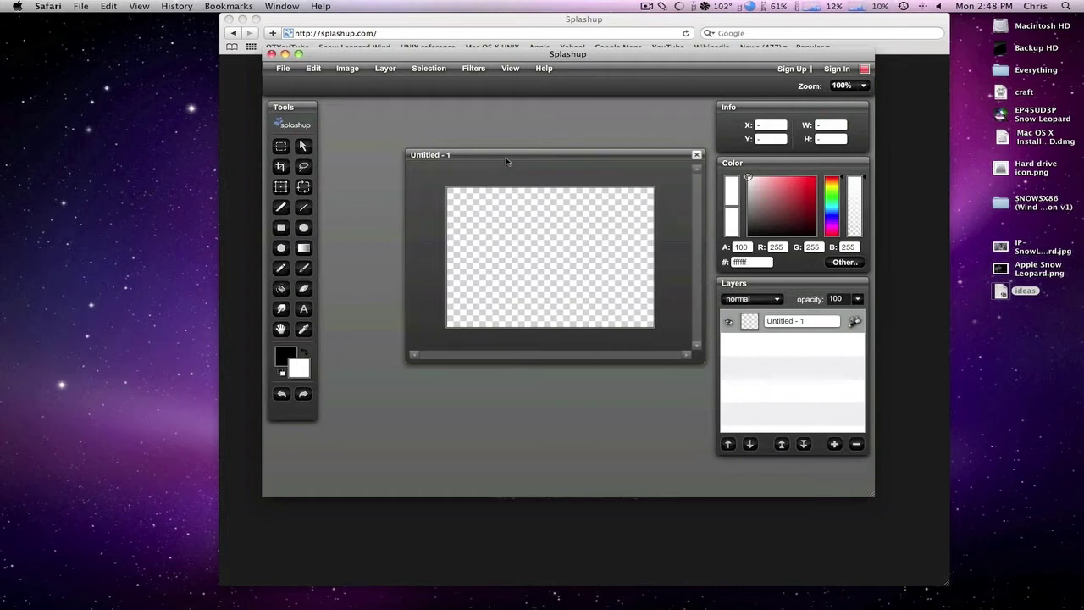
drag(510, 162, 459, 158)
click(282, 228)
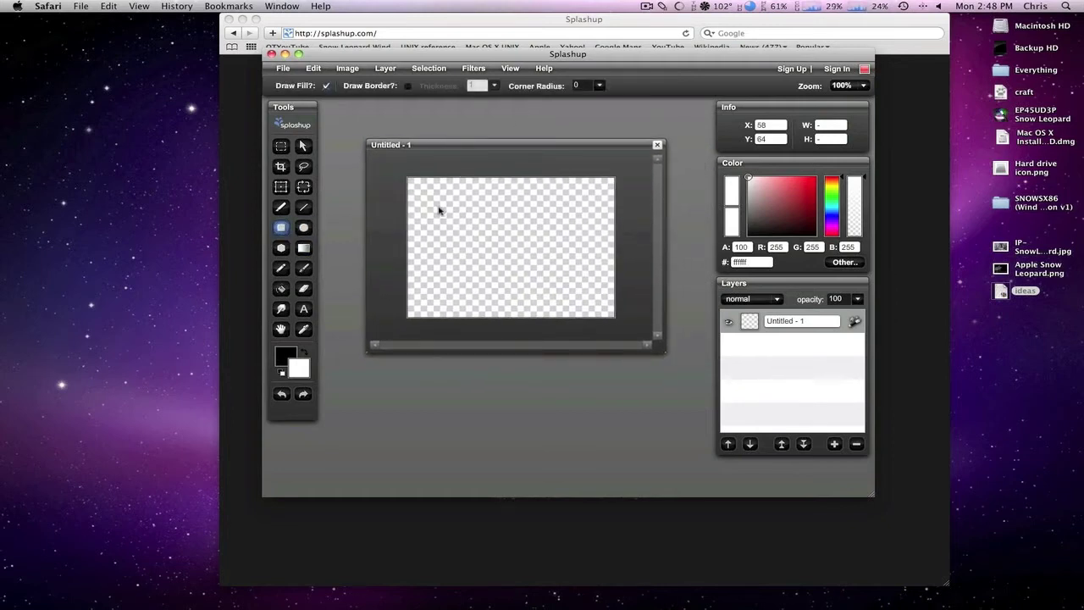
Draw a white rectangle, then a yellow-green #d2ff00 ellipse on top of it
drag(443, 198, 582, 312)
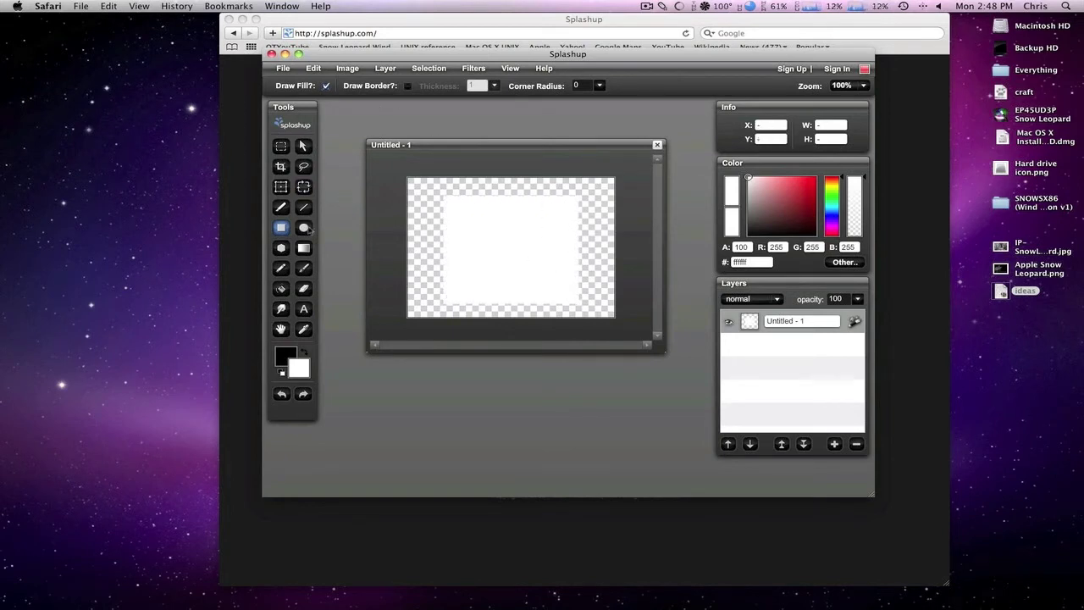
click(306, 229)
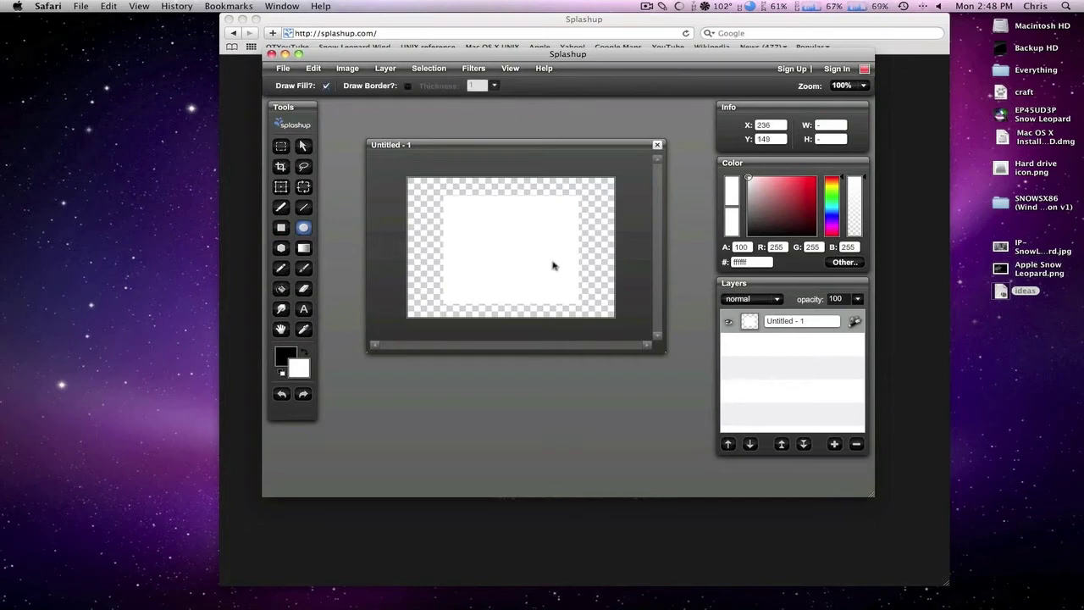
click(831, 189)
click(796, 188)
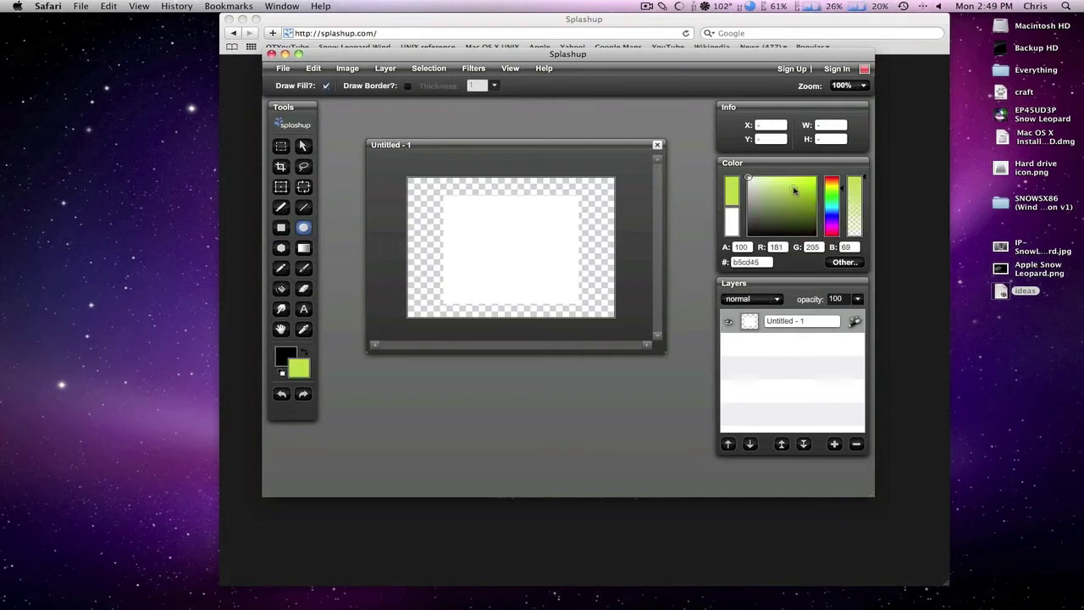
click(816, 178)
mouse_move(520, 274)
mouse_down()
mouse_move(485, 217)
mouse_move(453, 217)
mouse_up()
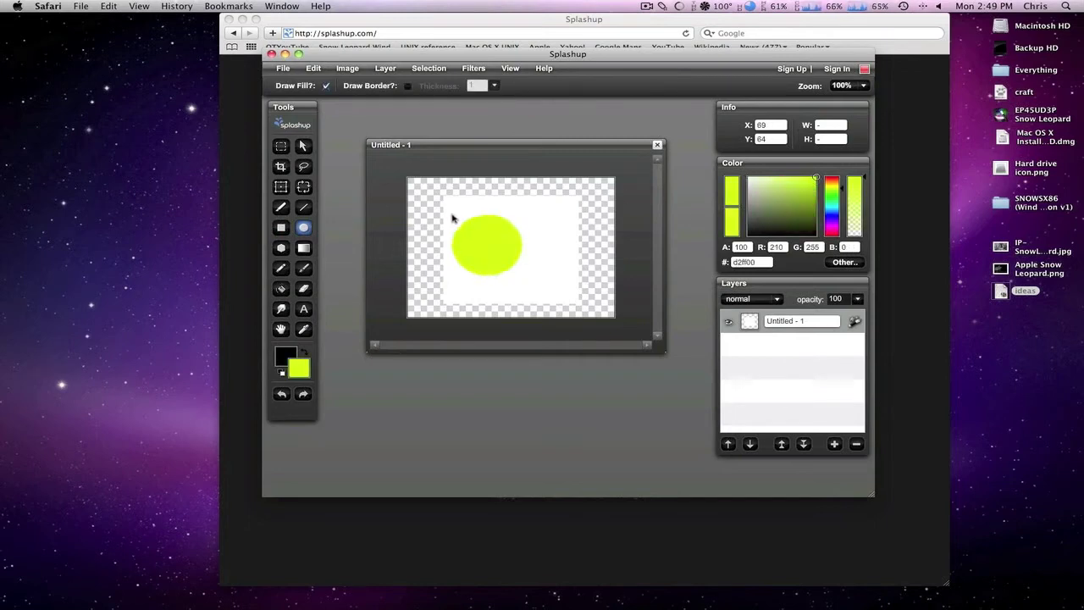
Add two yellow-green triangles, then fill the whole canvas with a grey-to-white gradient
click(281, 248)
click(547, 275)
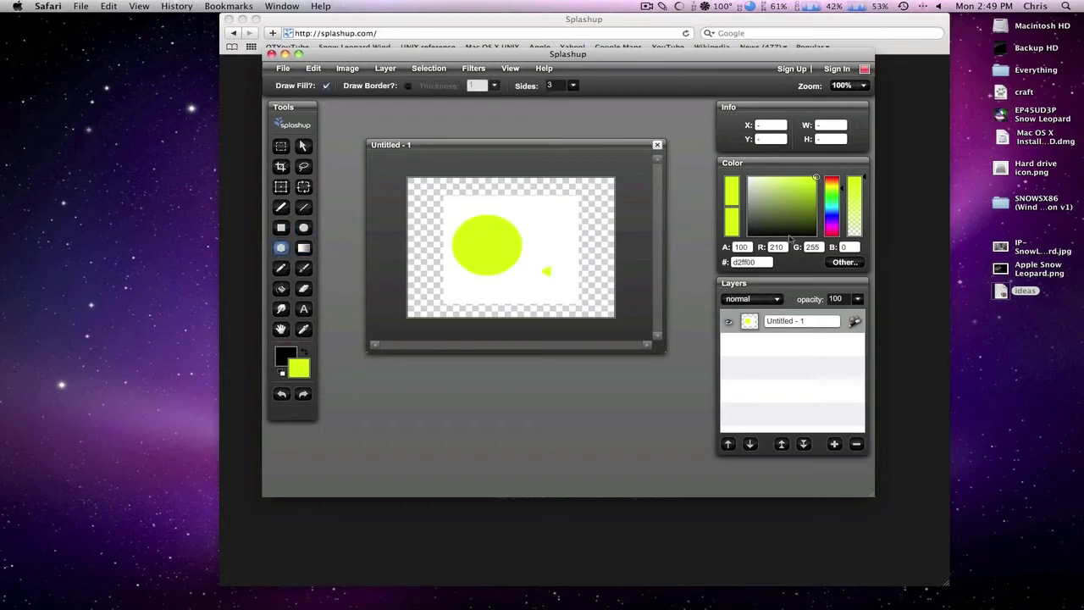
drag(555, 245, 576, 239)
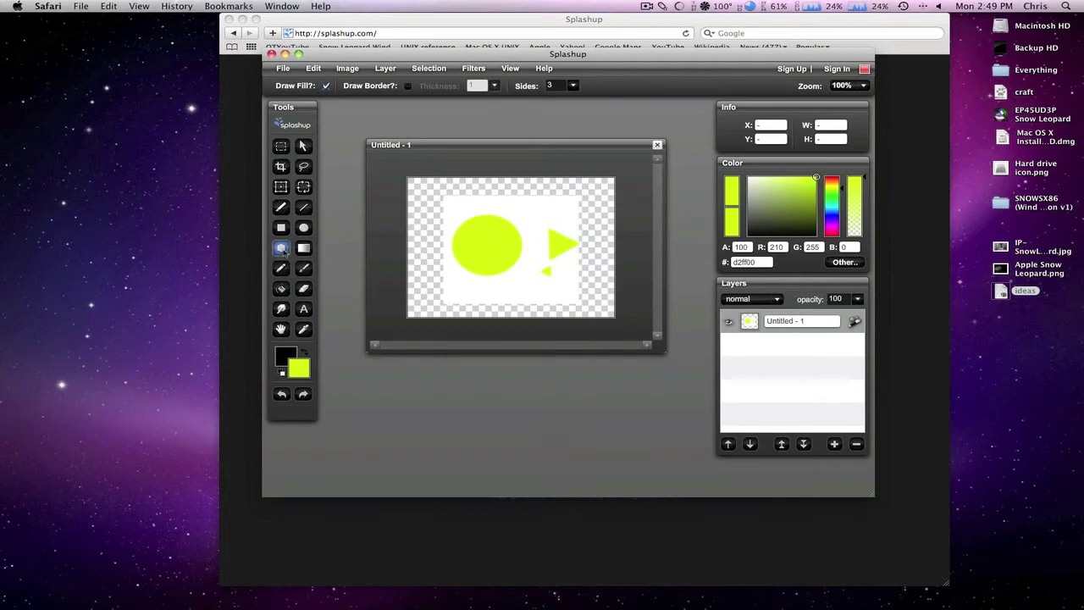
click(303, 247)
drag(457, 201, 456, 277)
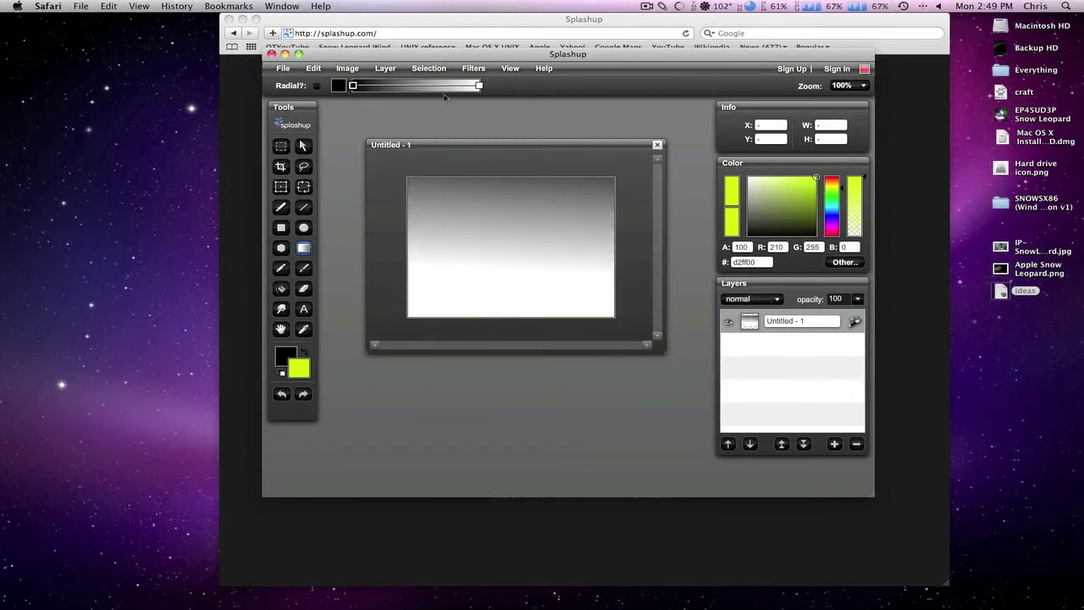
Redraw the gradient as a red radial blob toward the canvas's upper left
click(351, 86)
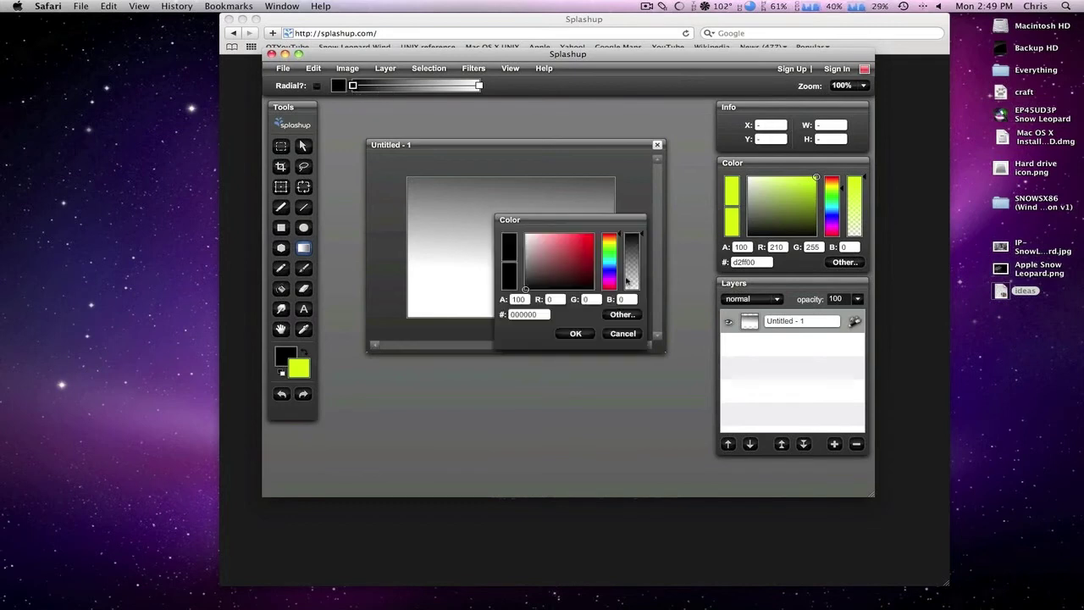
mouse_move(581, 263)
mouse_down()
mouse_move(534, 238)
mouse_move(583, 248)
mouse_move(598, 231)
mouse_move(484, 230)
mouse_move(408, 192)
mouse_move(615, 292)
mouse_up()
click(575, 333)
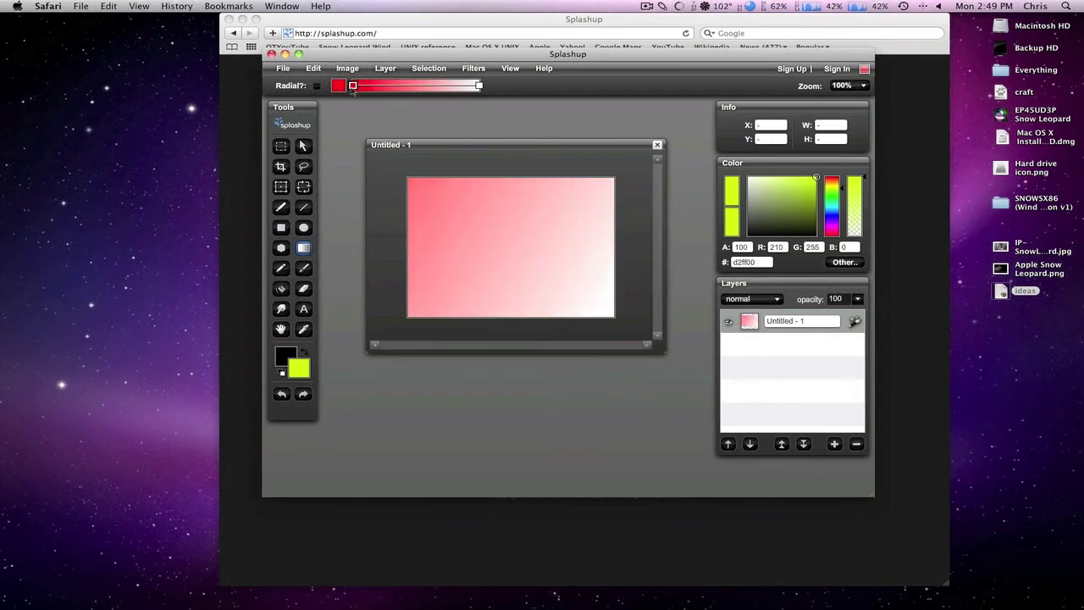
click(317, 85)
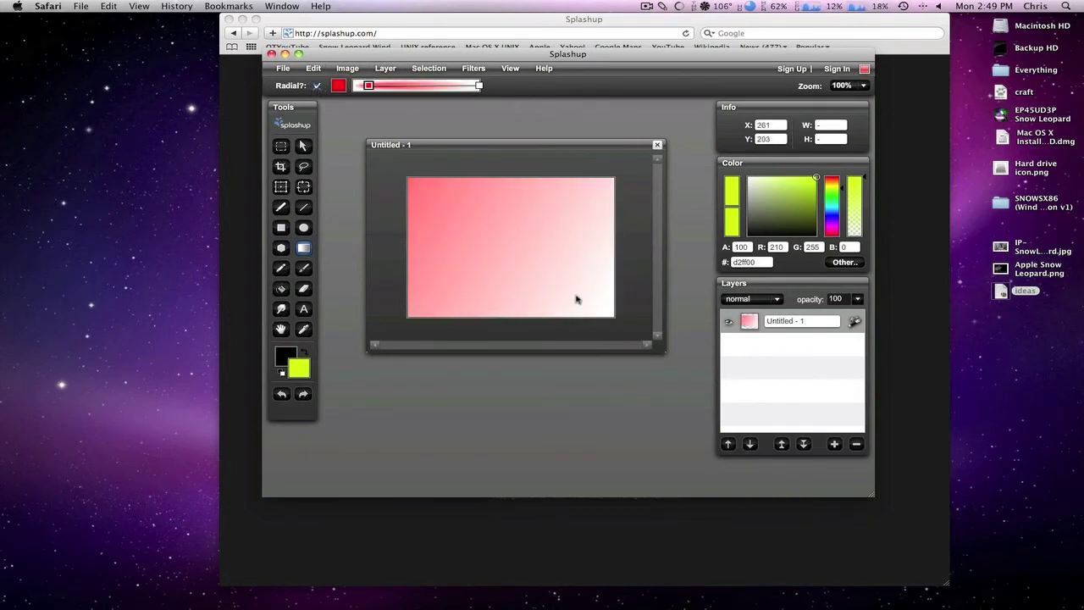
drag(576, 296, 454, 216)
drag(524, 243, 458, 229)
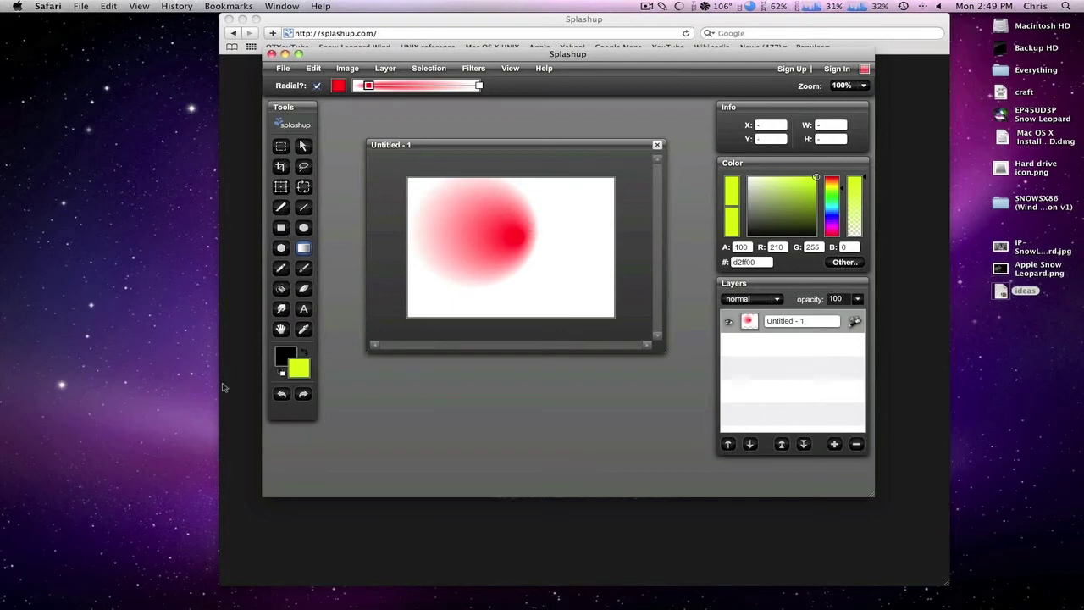
Paint yellow-green brush dabs and strokes around the red blob
click(304, 268)
drag(449, 275, 463, 280)
click(514, 291)
drag(537, 294, 552, 286)
drag(545, 244, 552, 253)
drag(560, 265, 565, 280)
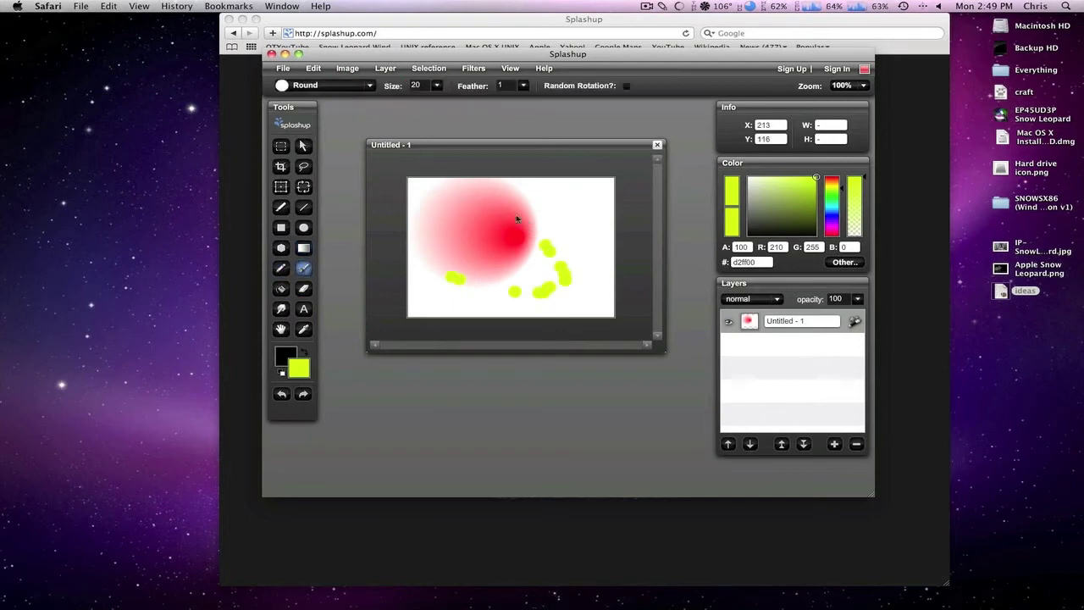
mouse_move(516, 218)
mouse_down()
mouse_move(457, 248)
mouse_move(583, 262)
mouse_move(591, 224)
mouse_move(583, 213)
mouse_move(587, 230)
mouse_move(574, 241)
mouse_move(565, 200)
mouse_move(527, 175)
mouse_move(457, 204)
mouse_up()
click(550, 301)
click(453, 299)
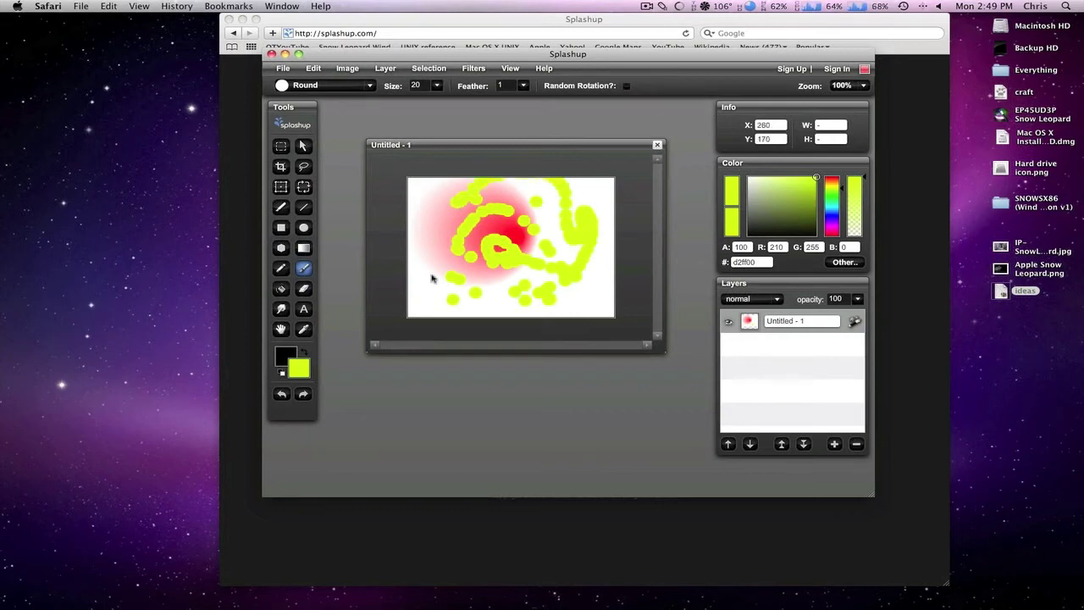
drag(433, 278, 507, 254)
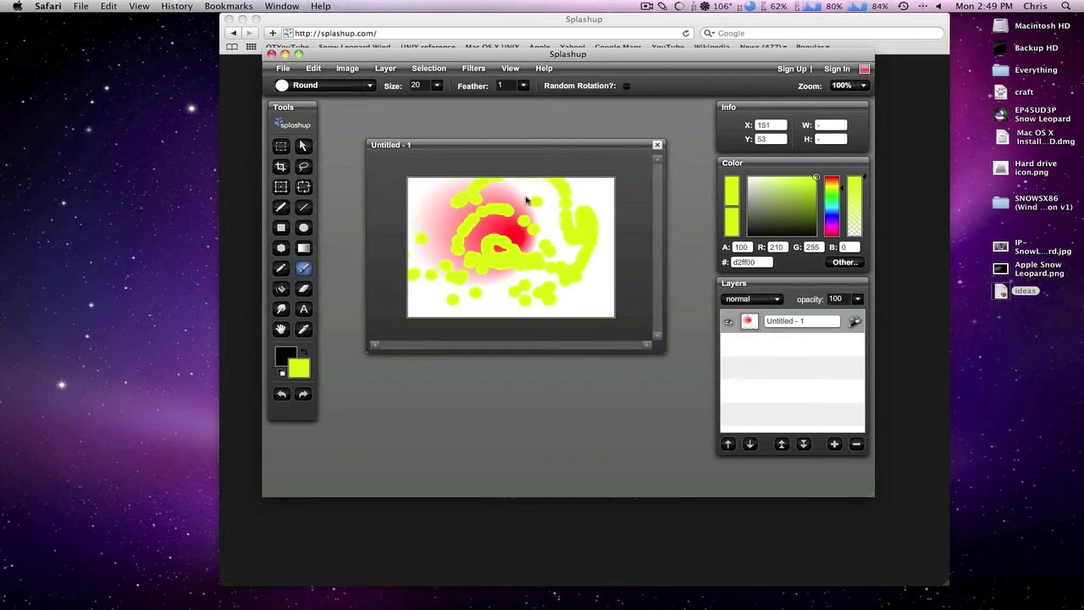
Erase a horizontal band across the middle of the painting
click(303, 288)
mouse_move(593, 256)
mouse_down()
mouse_move(488, 265)
mouse_move(508, 273)
mouse_move(527, 271)
mouse_move(481, 247)
mouse_up()
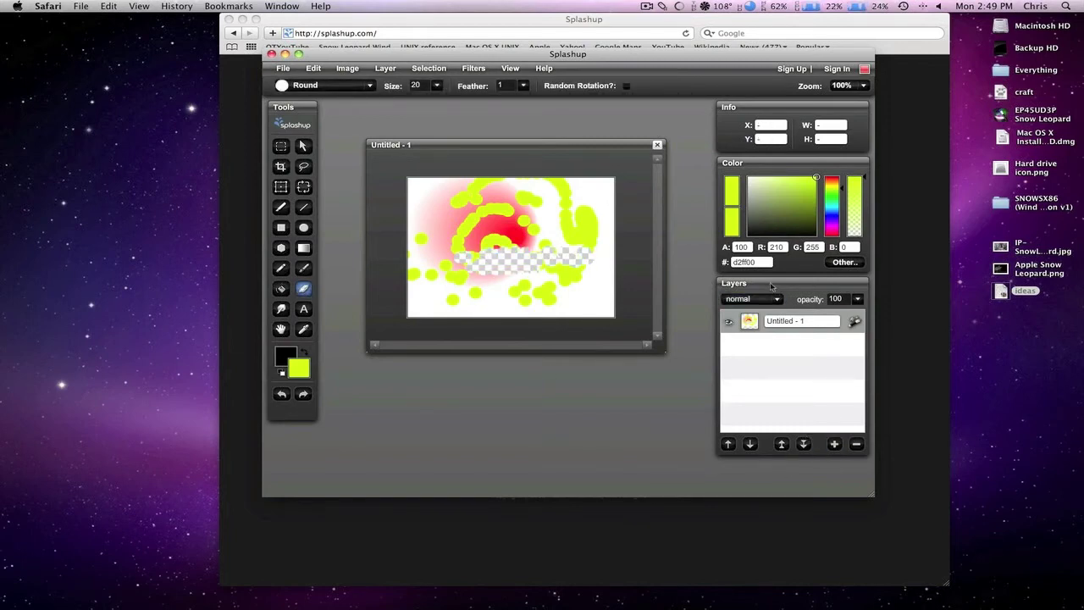
drag(770, 286, 771, 291)
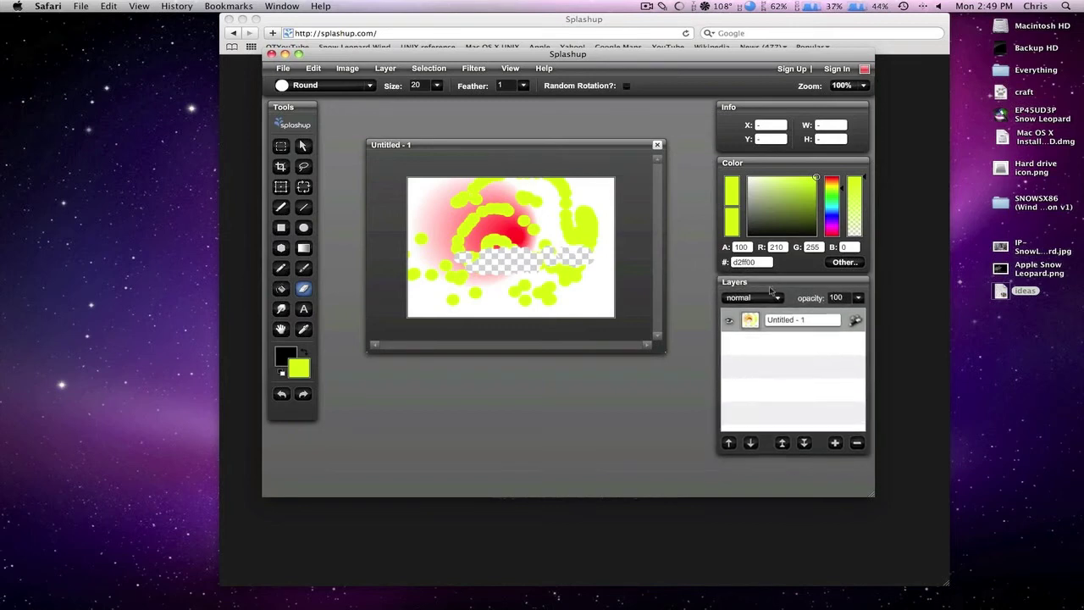
Add layer Untitled - 2 and fill it with white using the Paint Bucket
click(835, 442)
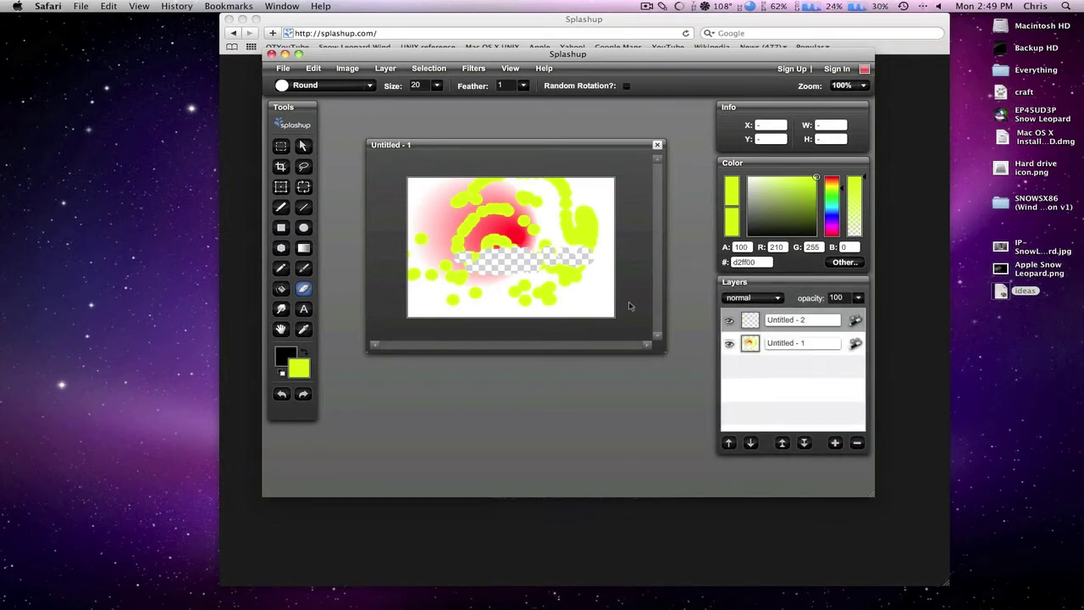
click(281, 288)
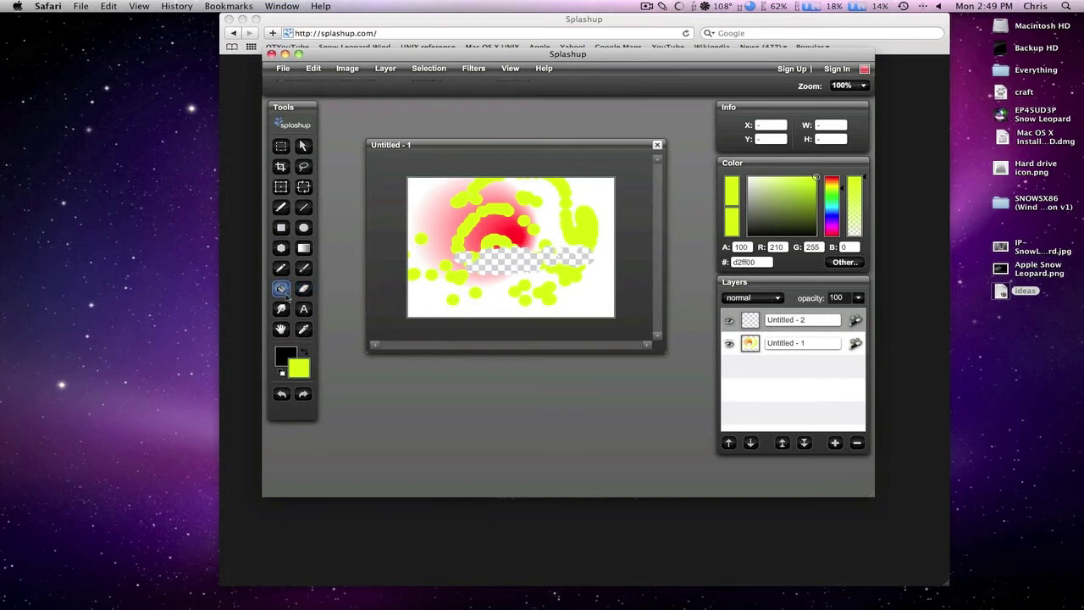
click(282, 373)
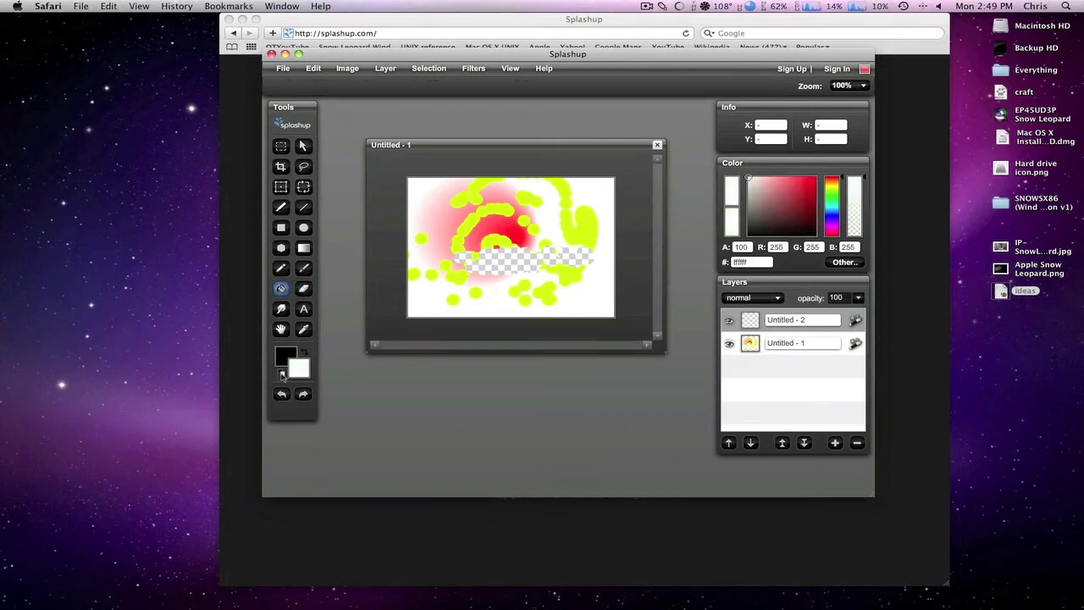
click(494, 214)
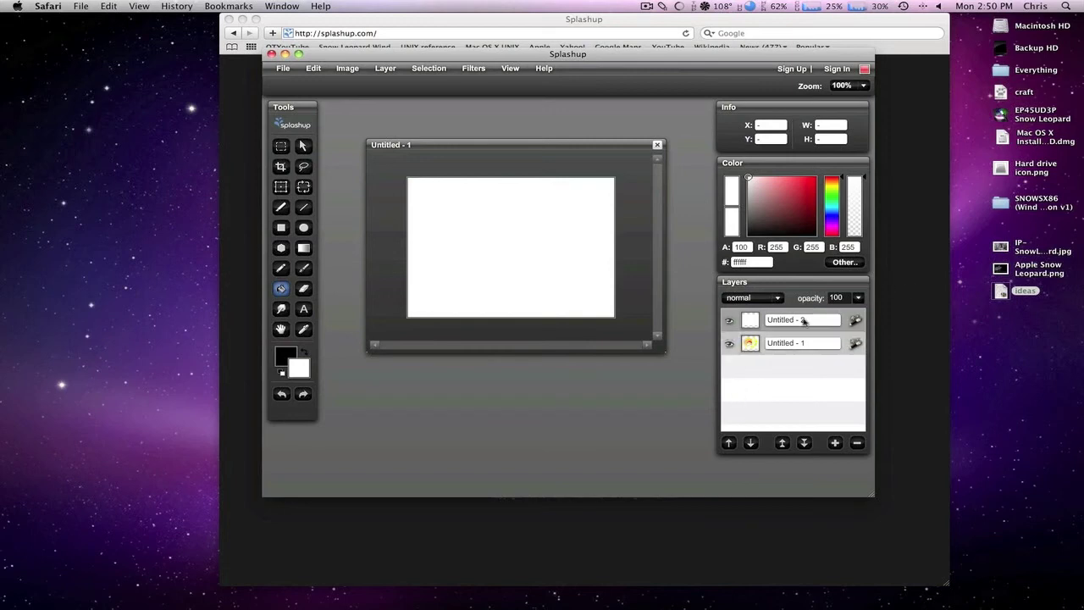
click(858, 298)
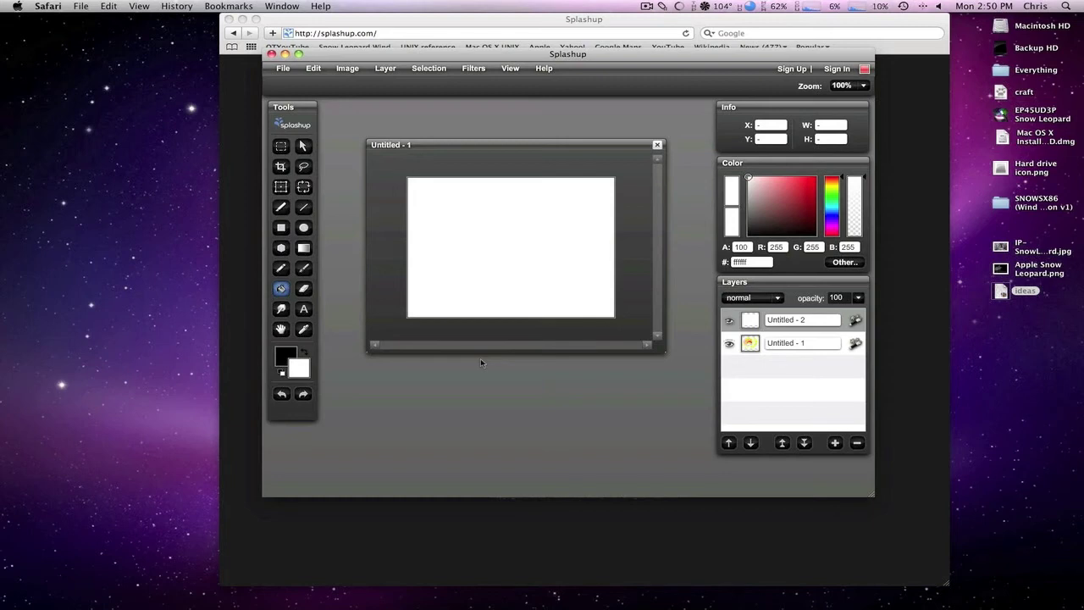
Select the Rectangle tool with pure red ff0000, then close the editor, discarding the image
key(g)
key(b)
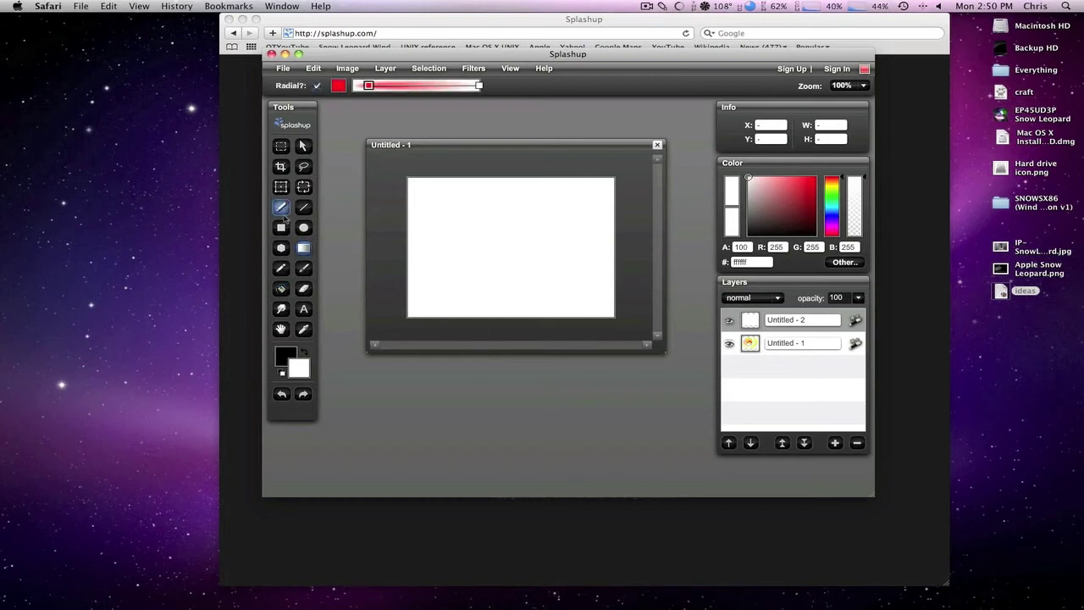
key(u)
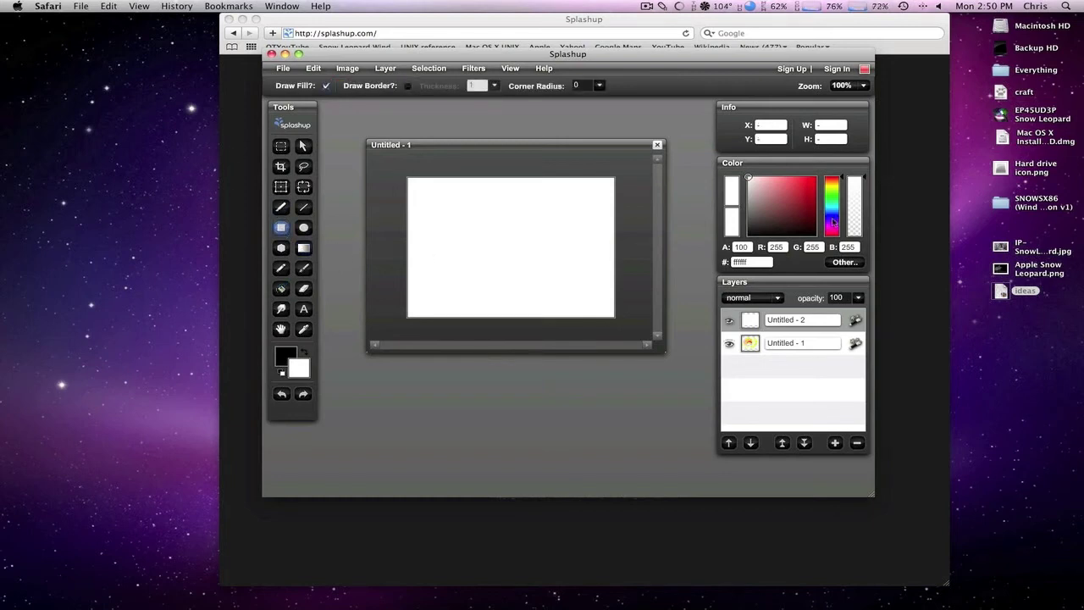
drag(783, 200, 822, 174)
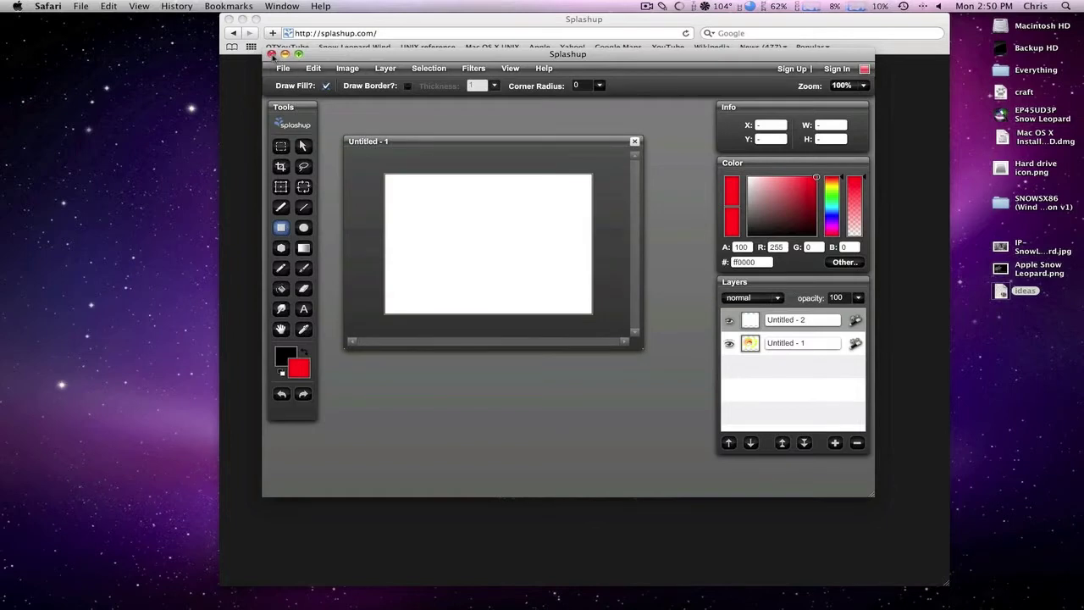
click(272, 54)
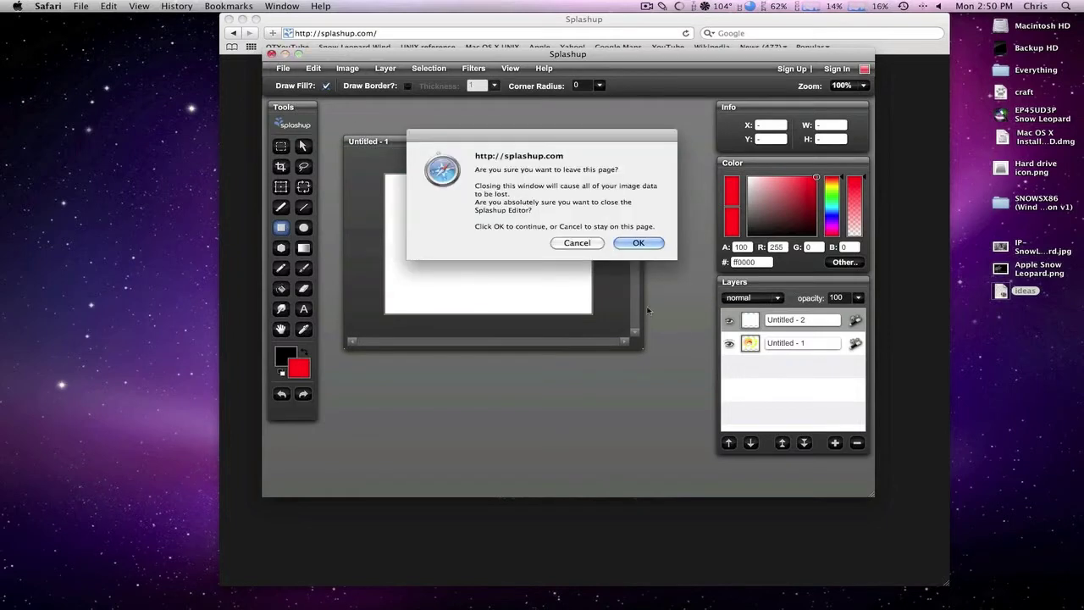
click(647, 249)
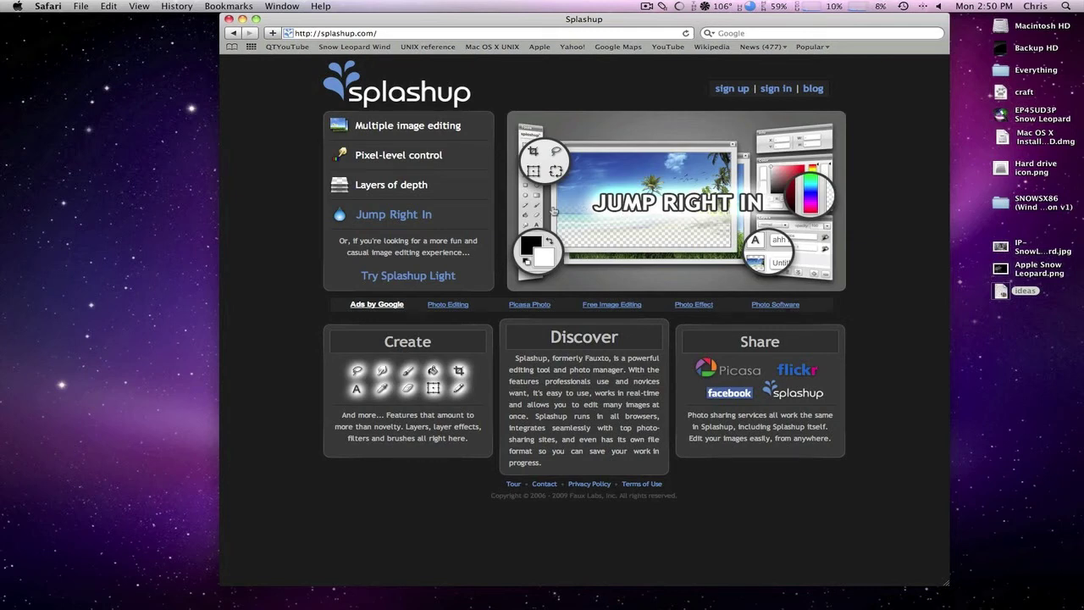
Open Spotlight search from the menu bar
click(1066, 6)
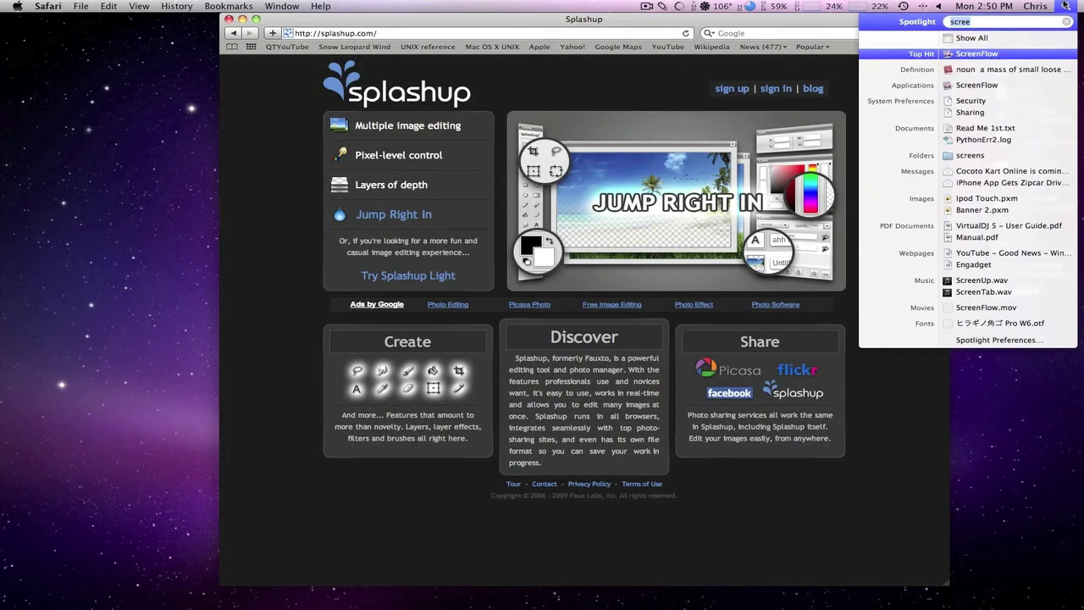
Search Spotlight for 'SPL' and launch the top hit, Splashup Light
text(SP)
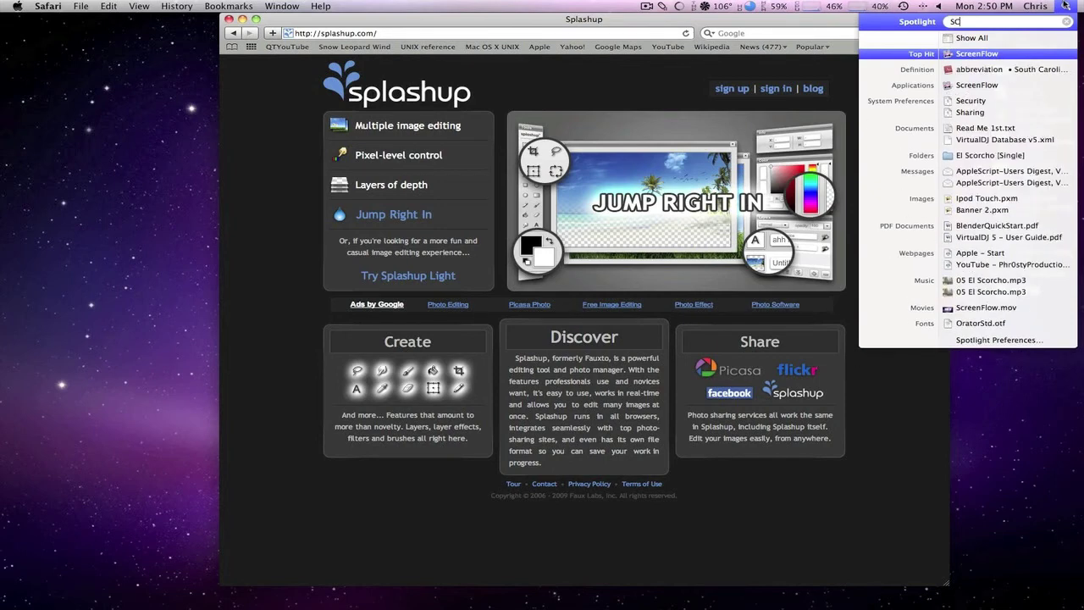
text(L)
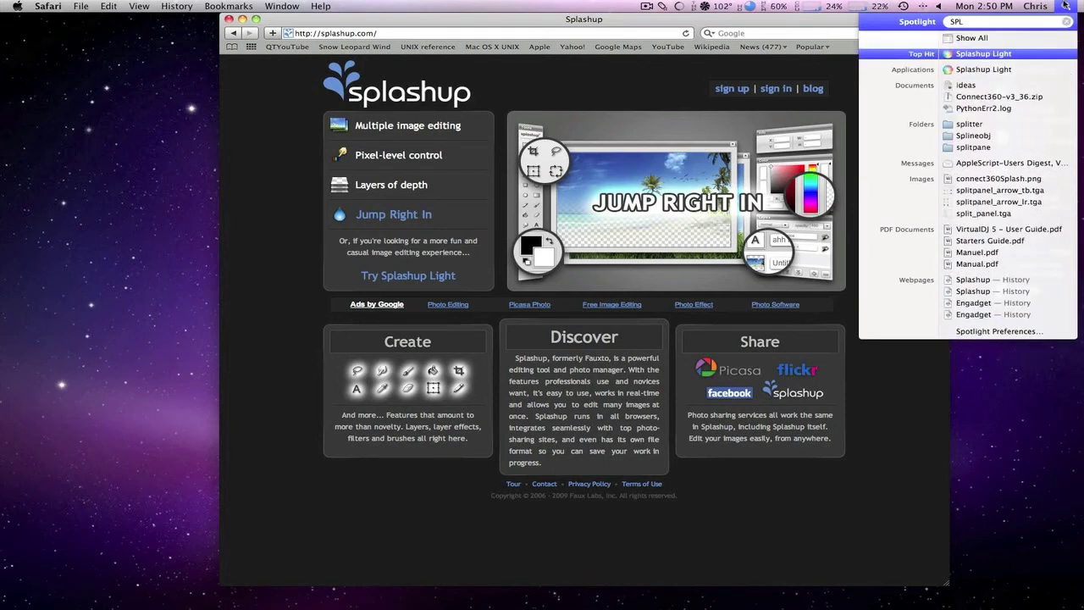
key(Return)
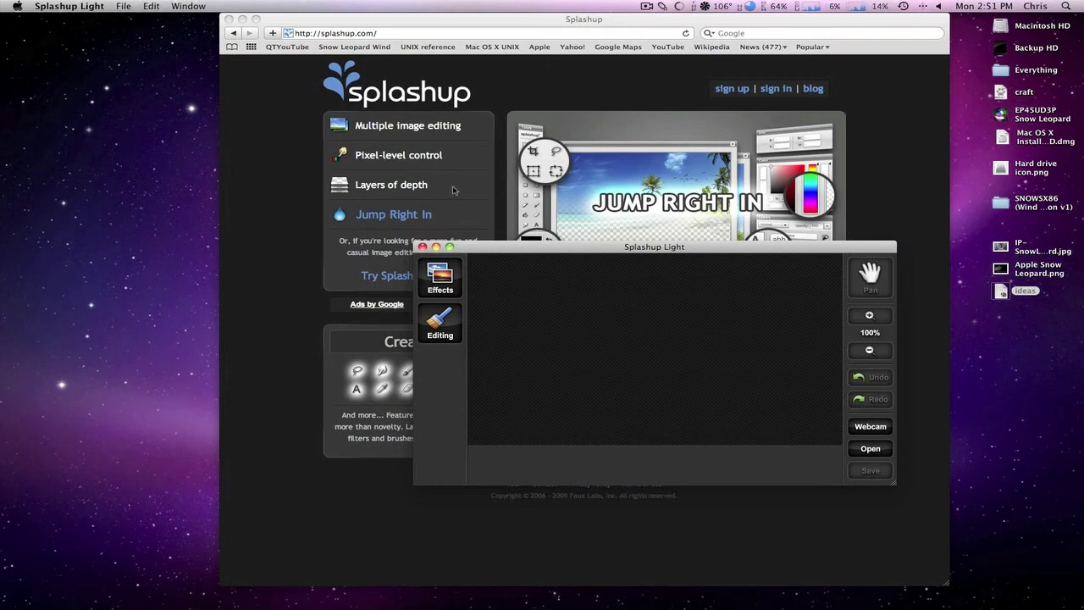
Move Splashup Light up-left, minimize Safari, and scroll through the Editing tools list
drag(534, 248, 407, 142)
click(242, 19)
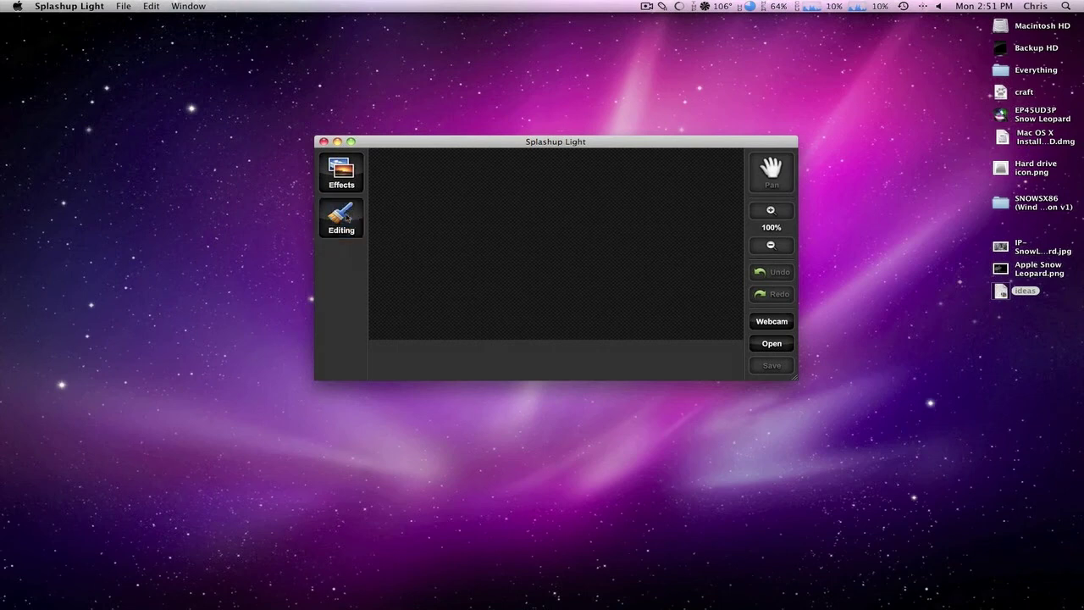
click(343, 217)
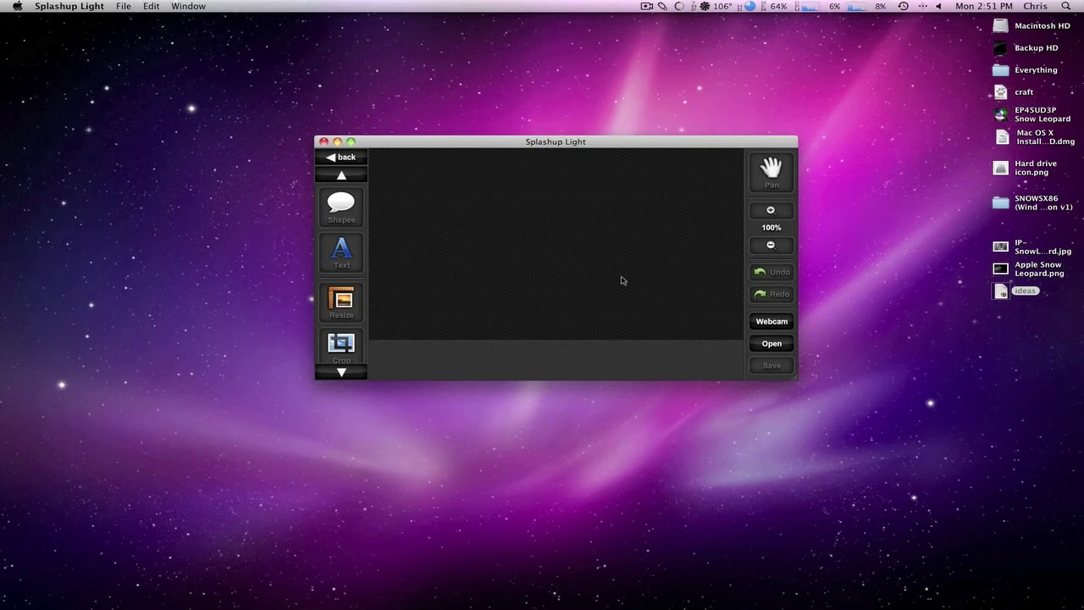
click(346, 371)
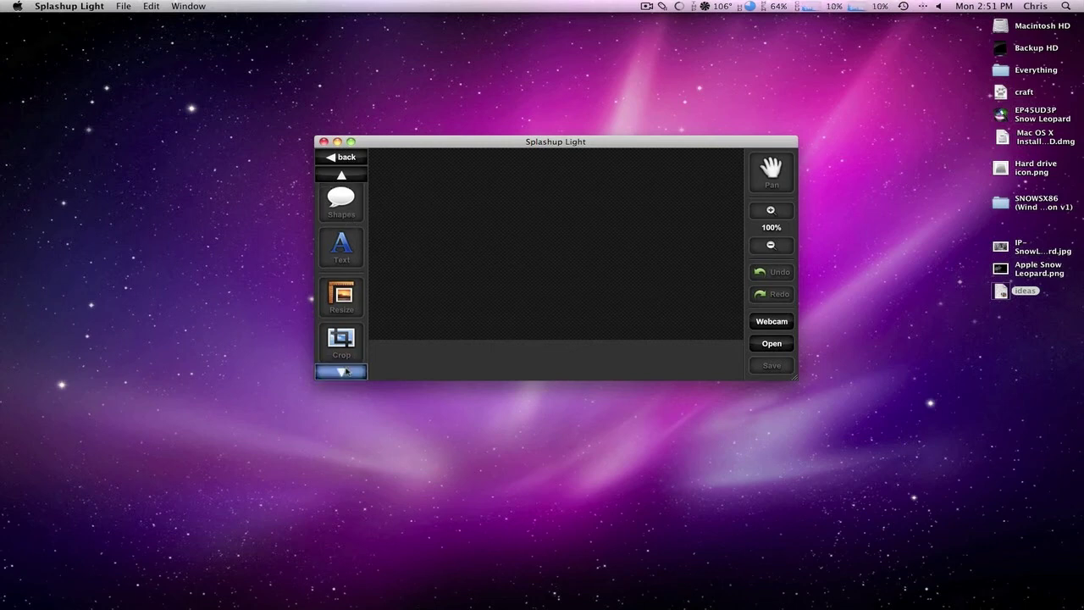
click(342, 175)
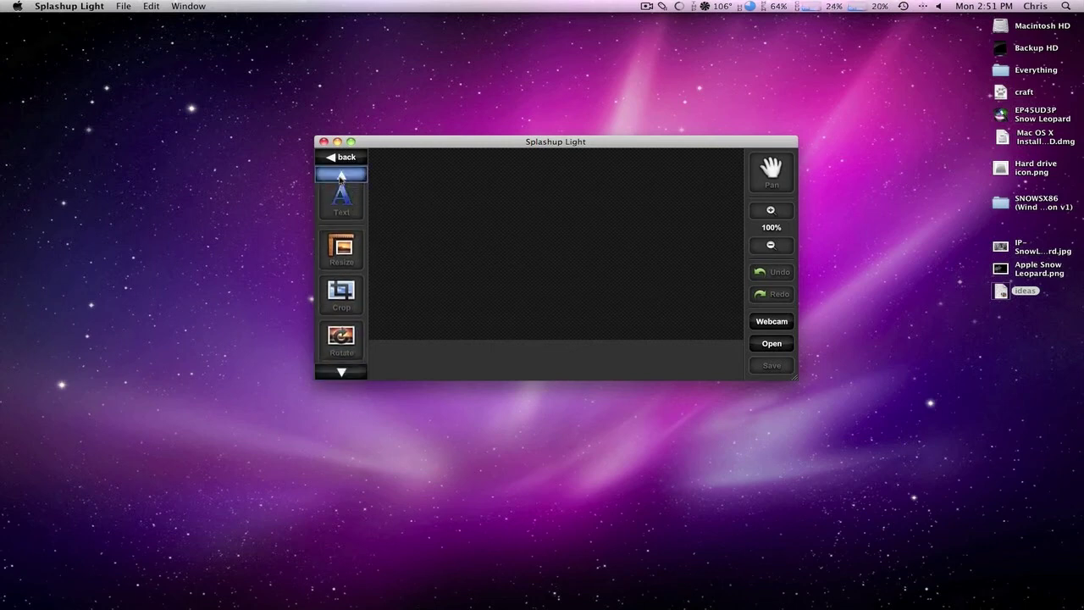
Revisit the Editing tools down to Rotate and Flip, reposition the window, and close Splashup Light
click(335, 165)
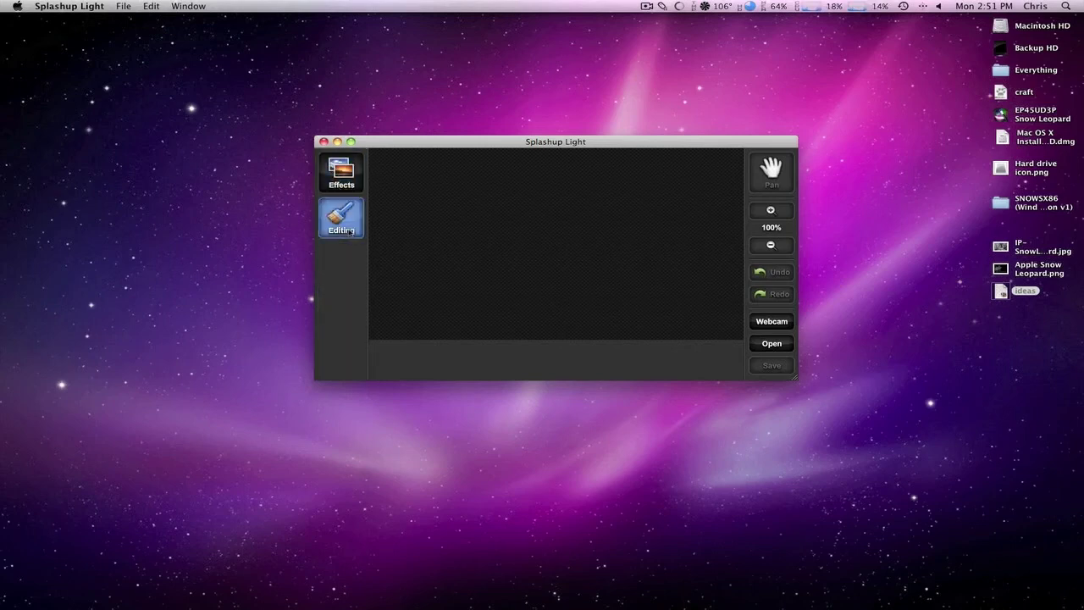
click(342, 213)
click(351, 370)
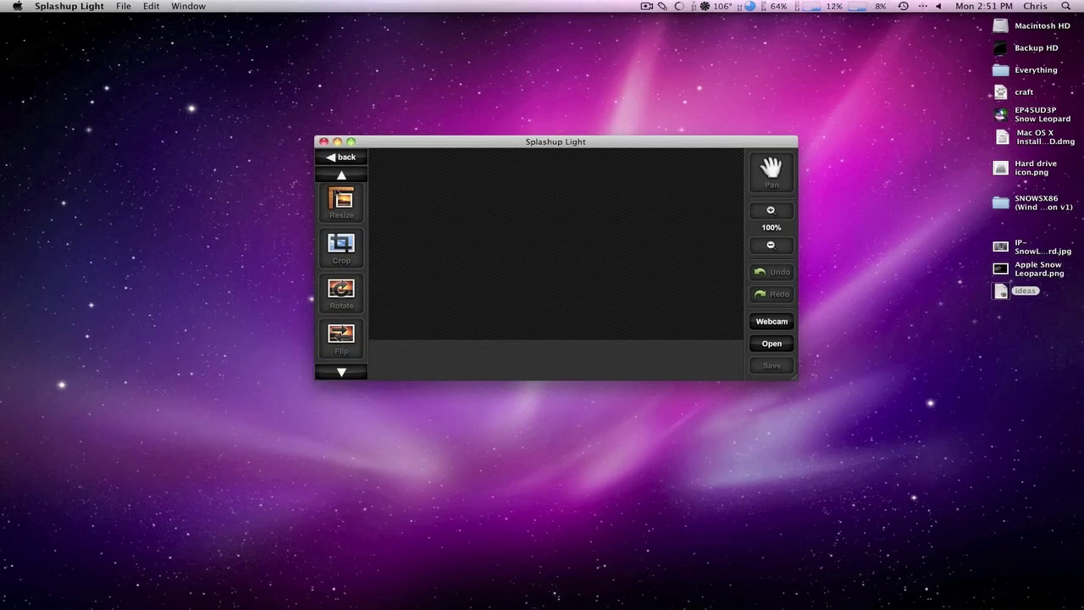
click(342, 175)
drag(423, 147, 377, 149)
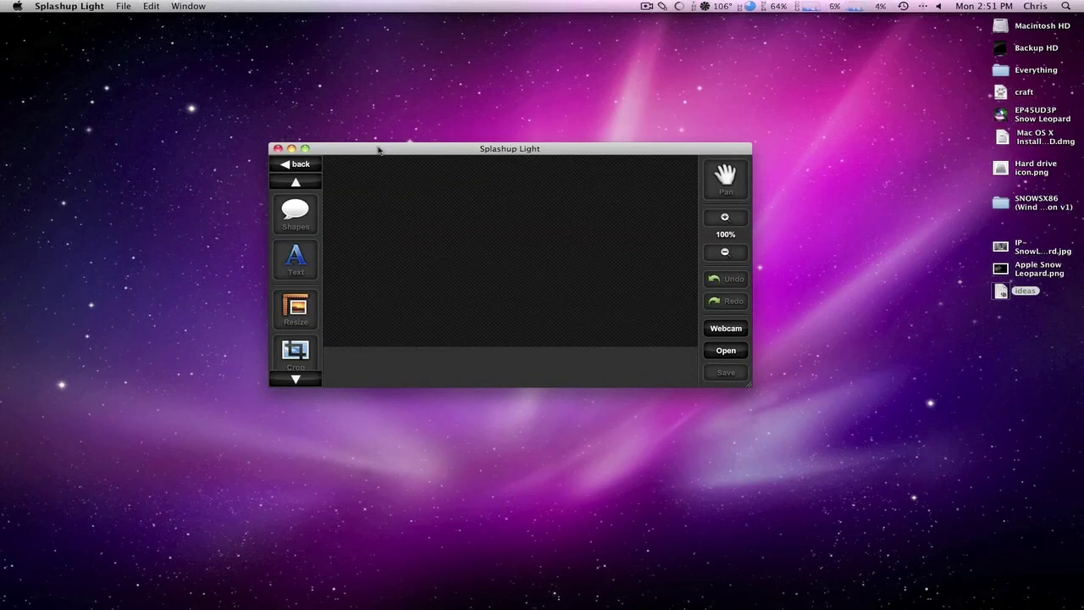
click(297, 163)
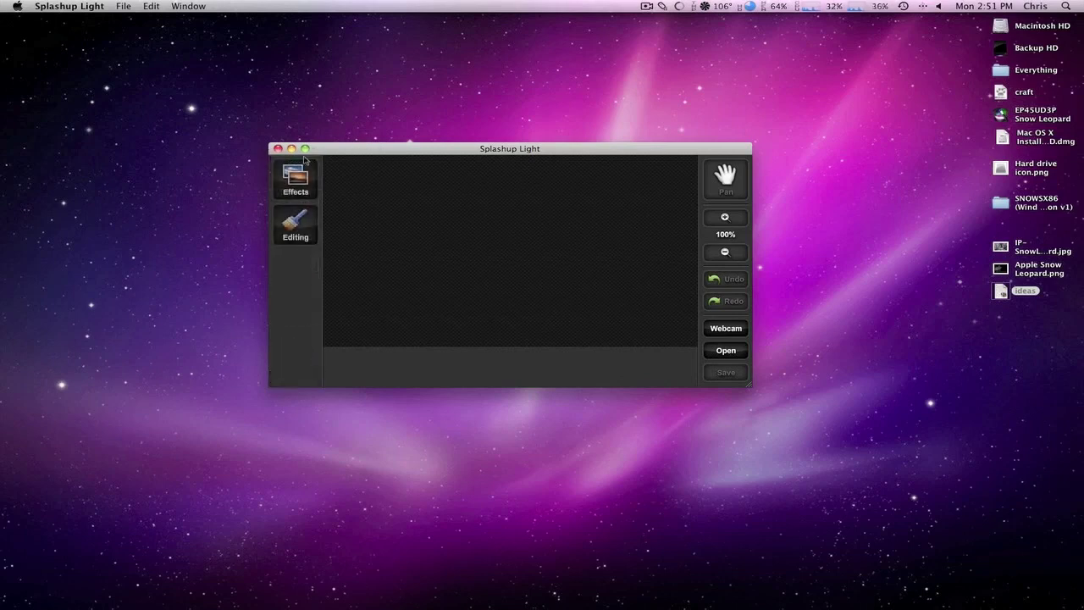
drag(473, 152, 525, 156)
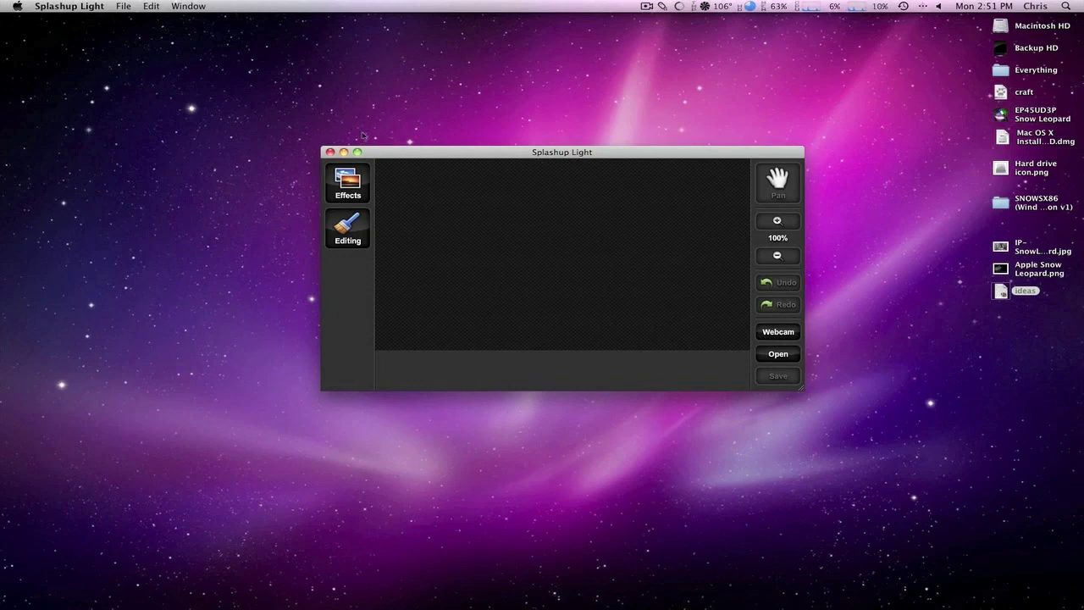
click(330, 152)
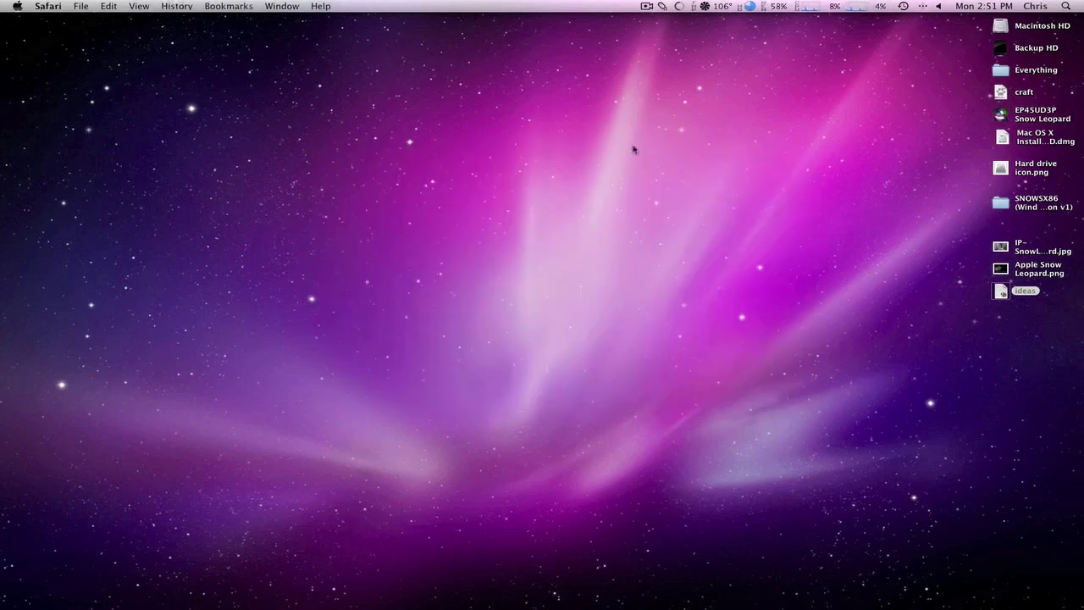
Switch to Finder with Cmd-Tab so the empty desktop and its icons are in front
key(super+Tab)
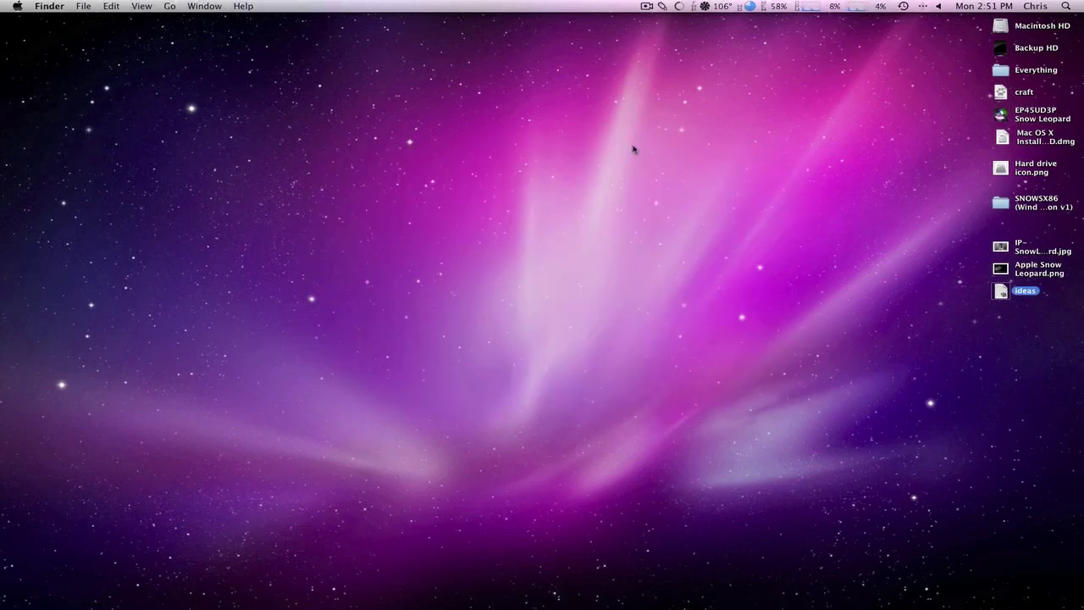